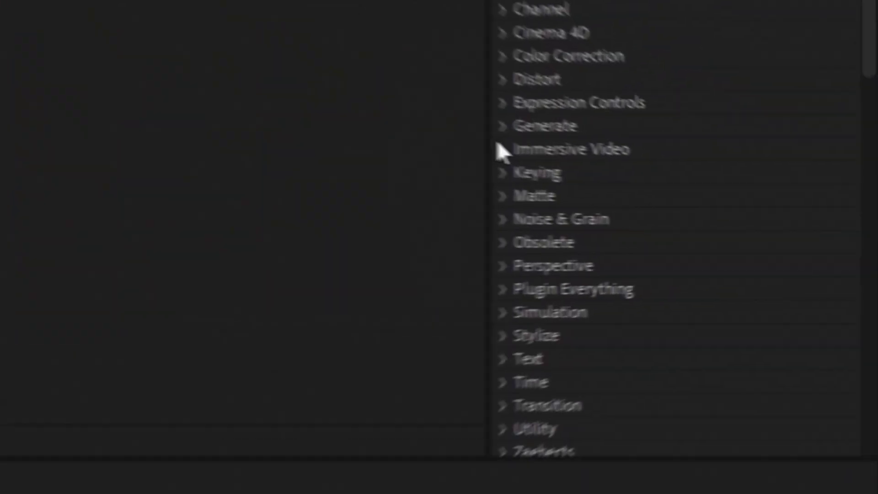
- Add a new adjustment layer above the photo and apply the CC Glue Gun effect from the Generate category
click(497, 131)
scroll(589, 288, down, 3)
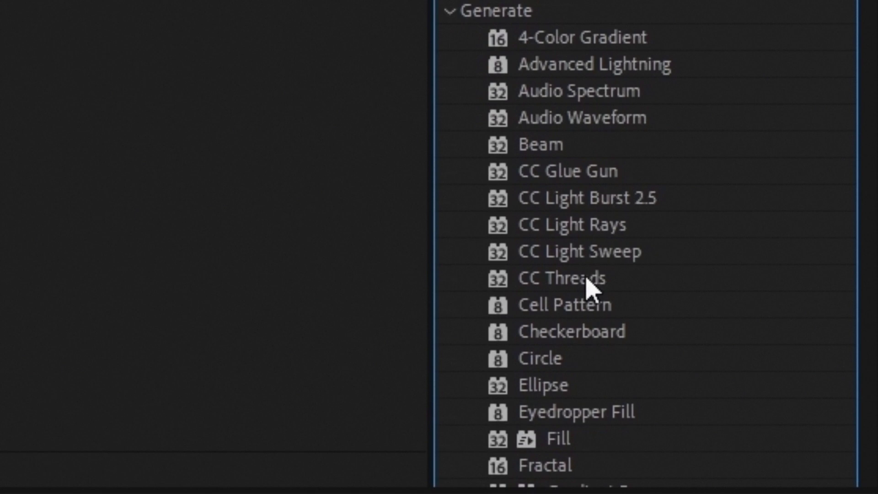
click(590, 170)
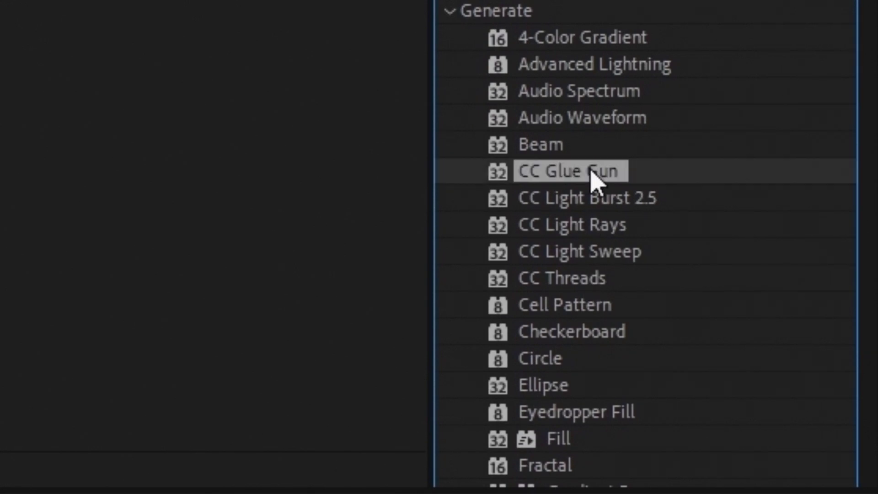
drag(590, 170, 476, 154)
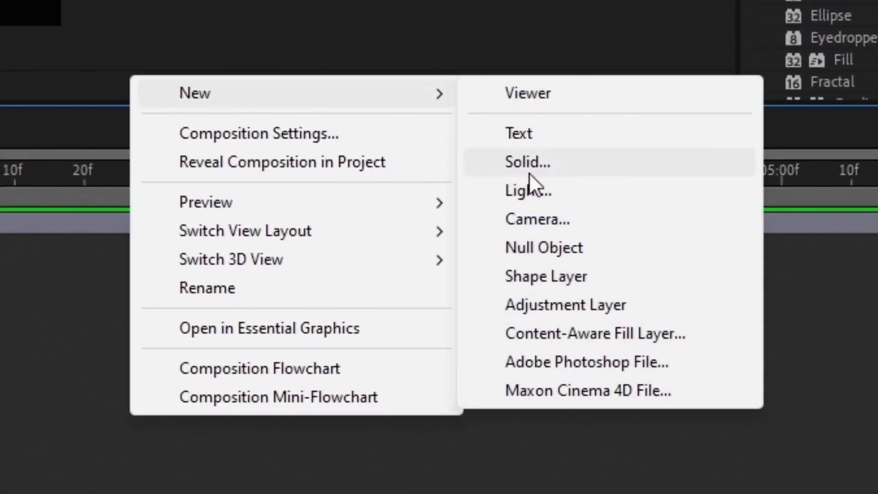
click(632, 315)
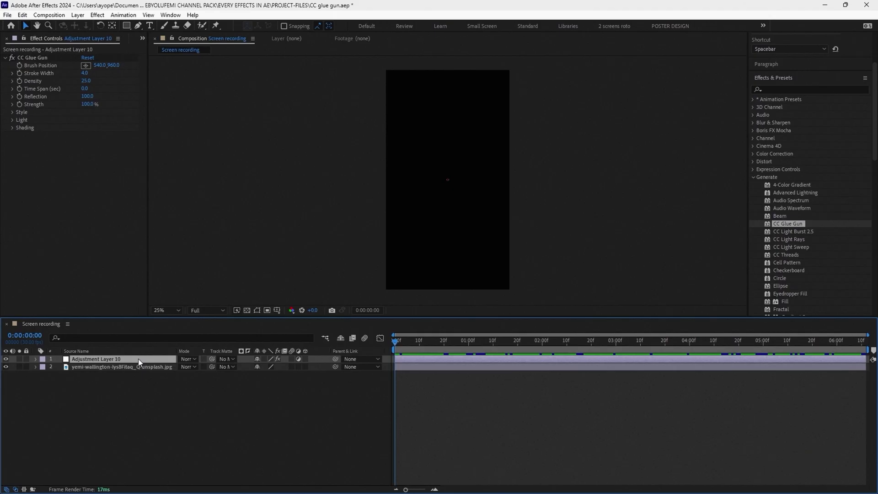
- Keyframe the CC Glue Gun brush position at several times to draw a stroke reaching about 92, 1212 at 0:00:02:12
scroll(449, 177, up, 7)
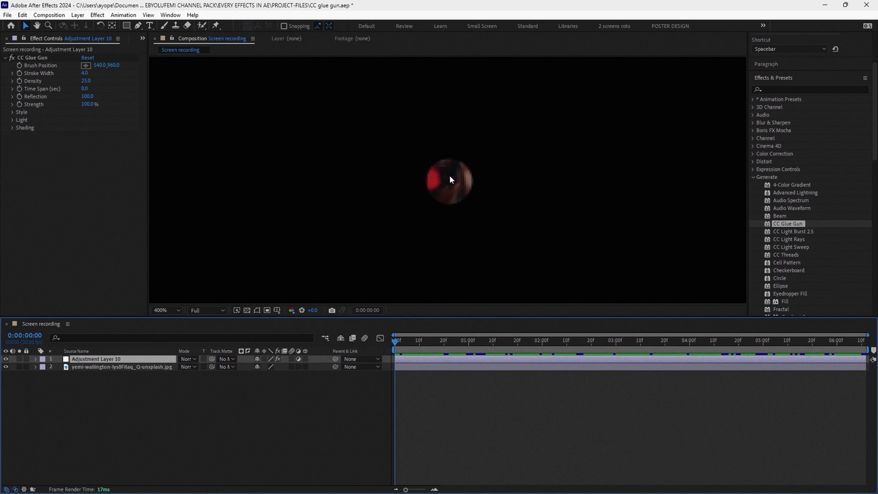
scroll(480, 190, down, 6)
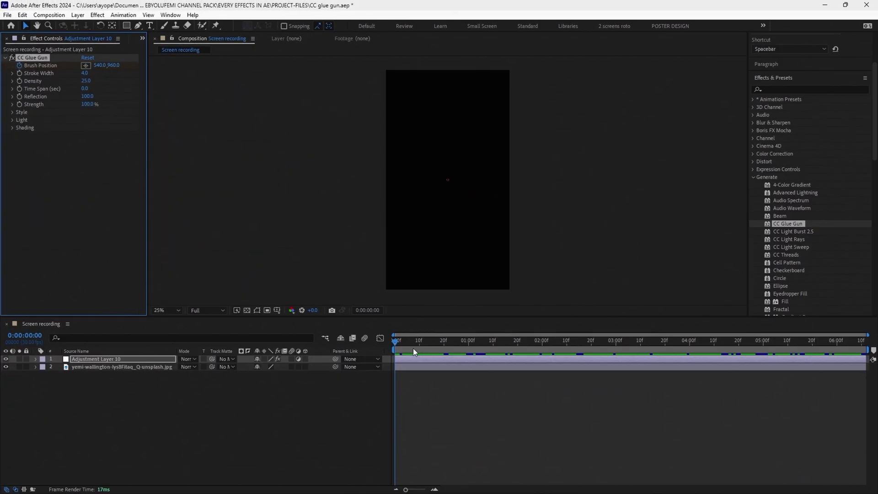
click(482, 349)
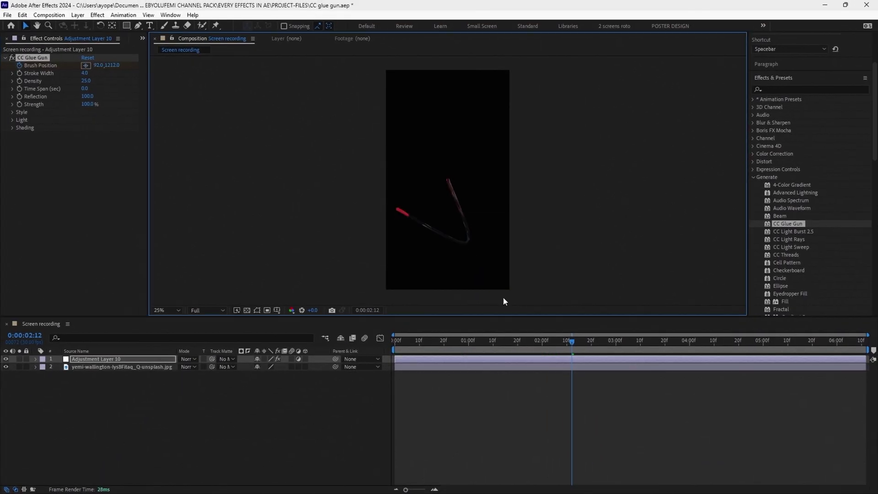
mouse_move(571, 341)
mouse_down()
mouse_move(684, 341)
mouse_move(445, 350)
mouse_up()
click(436, 142)
click(256, 310)
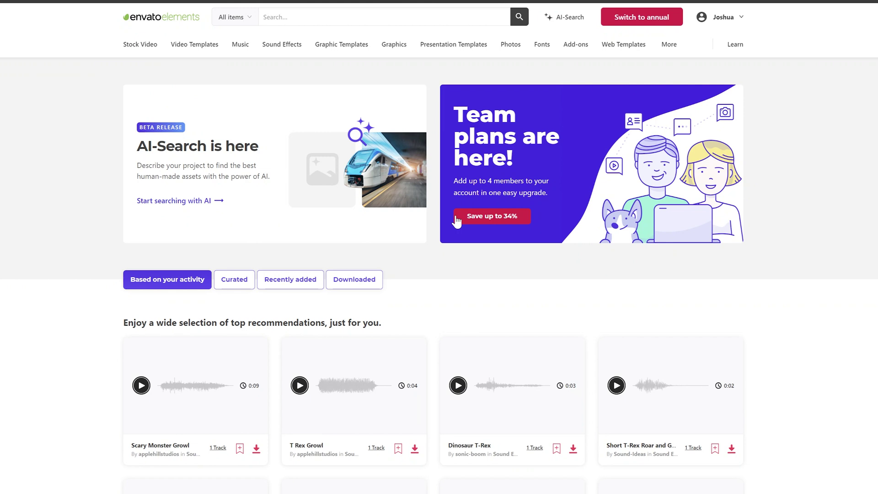
- Switch to Envato Elements, open the saved collection of video templates and view the Glitter template's page
mouse_move(740, 21)
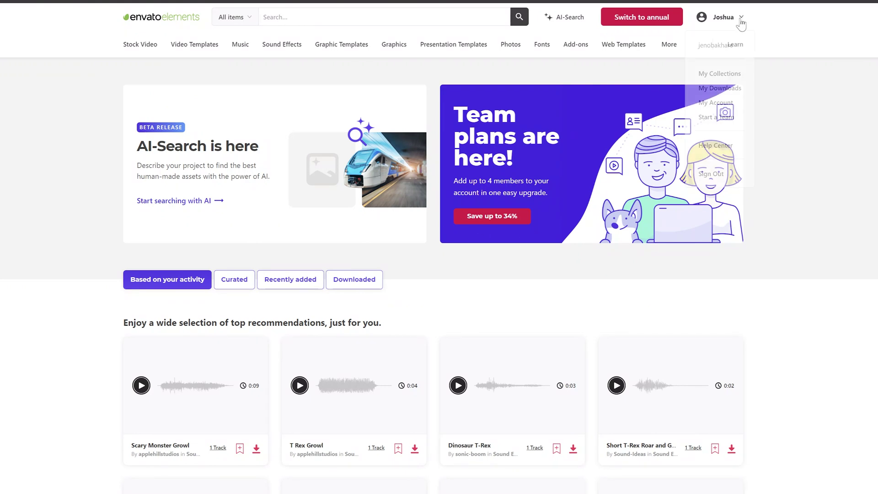
click(720, 72)
scroll(192, 292, down, 2)
click(704, 304)
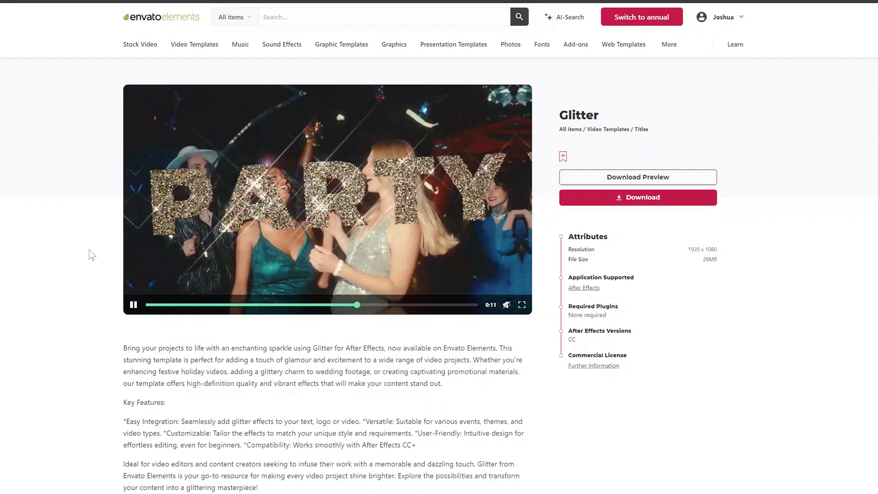
- Return to the collection and open the Bubbly Foam Titles template page to preview it
key(alt+Left)
scroll(55, 241, down, 1)
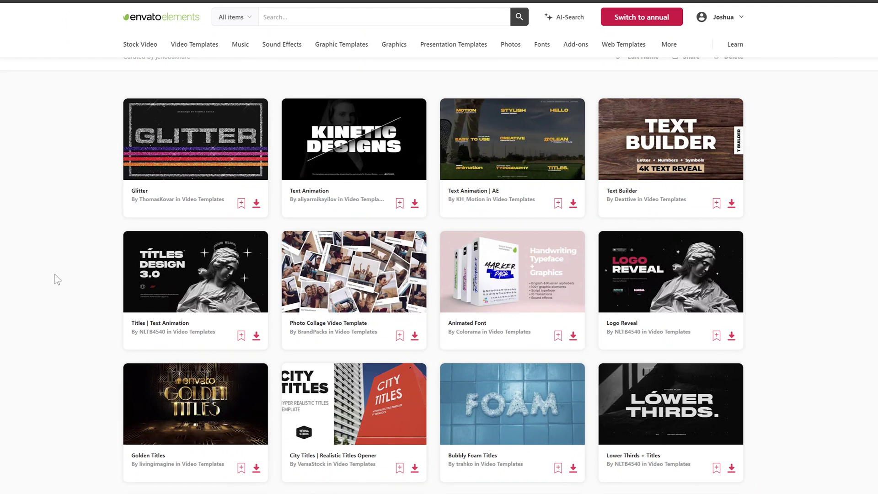
scroll(439, 147, down, 4)
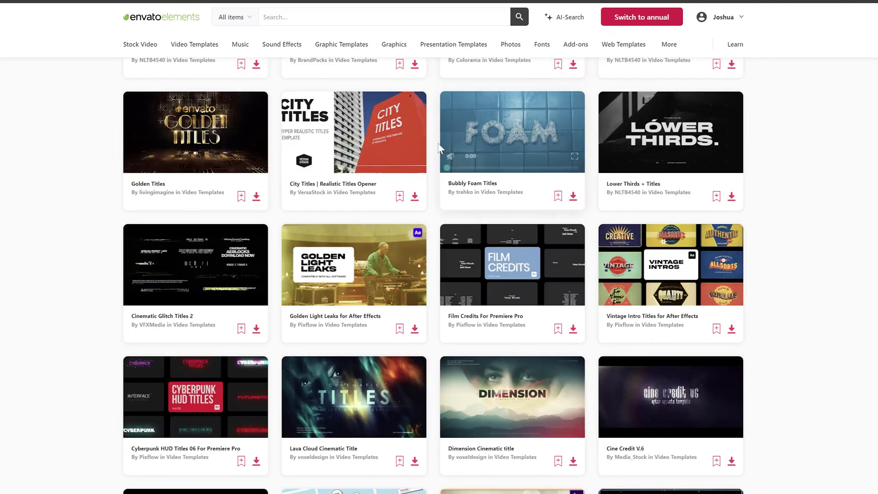
click(509, 144)
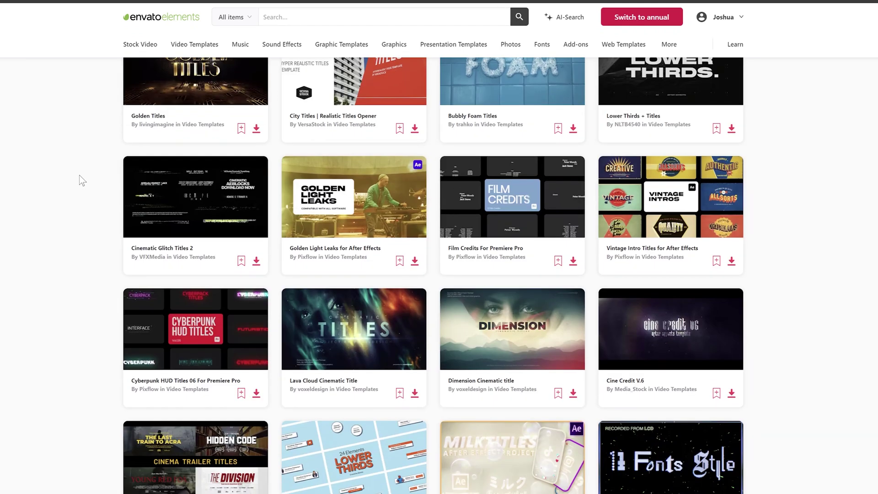
- Preview the Cine Credit V.6 and Cinema Trailer Titles templates further down the collection
scroll(81, 180, down, 3)
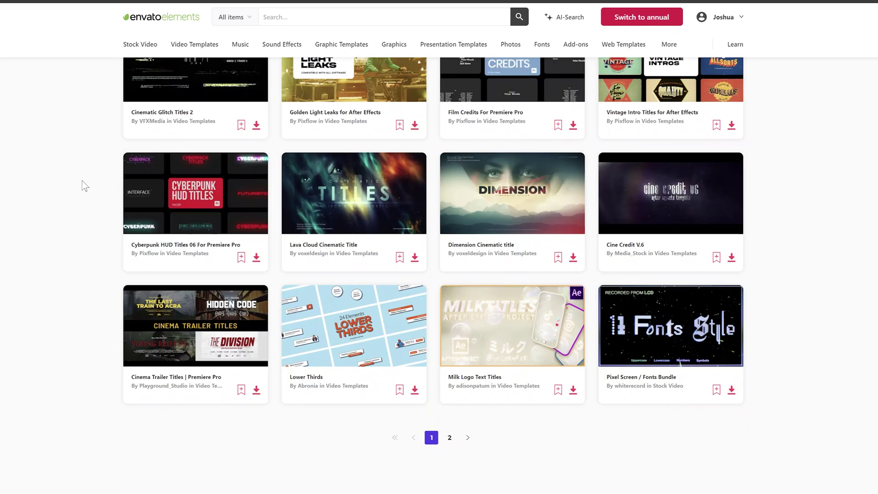
click(647, 201)
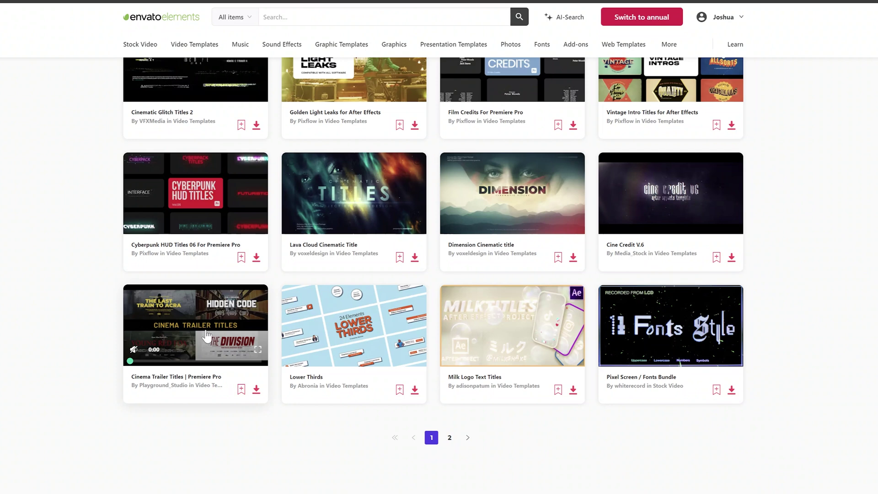
click(207, 330)
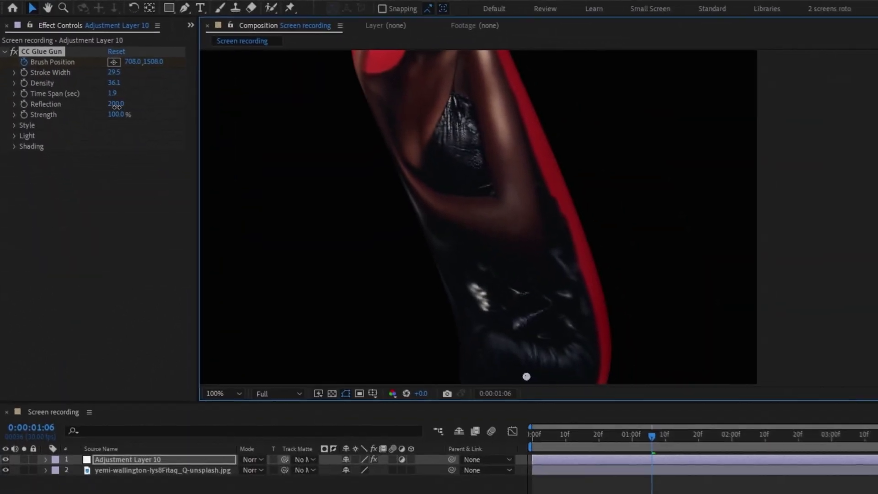
- Try lower CC Glue Gun reflection values of 30 and 0 to compare the stroke's distortion, and return to the timeline's start
drag(222, 198, 185, 198)
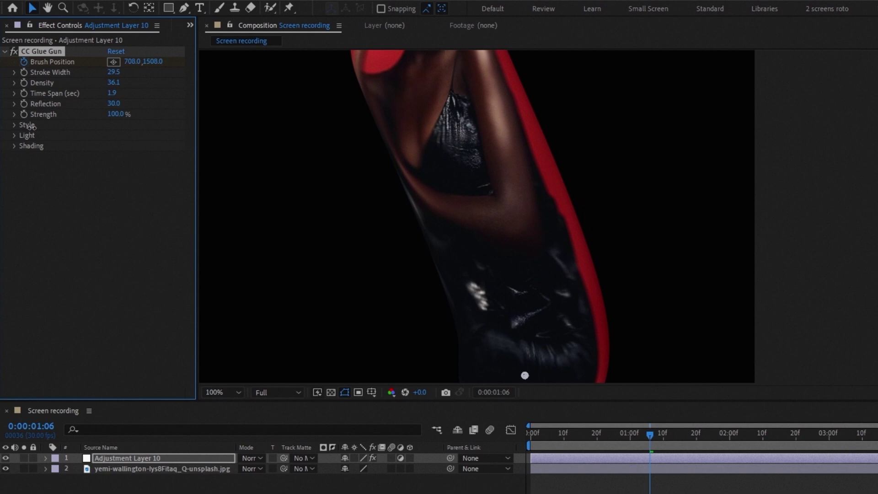
drag(116, 116, 176, 111)
drag(91, 117, 46, 114)
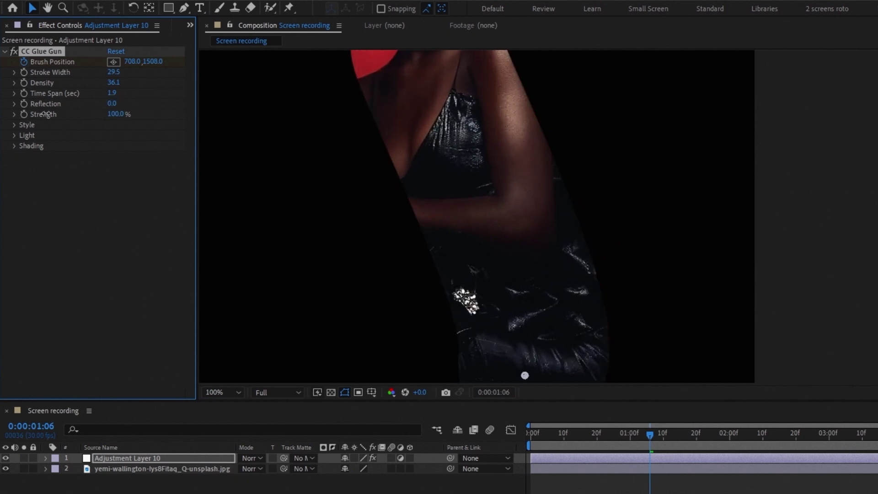
key(comma)
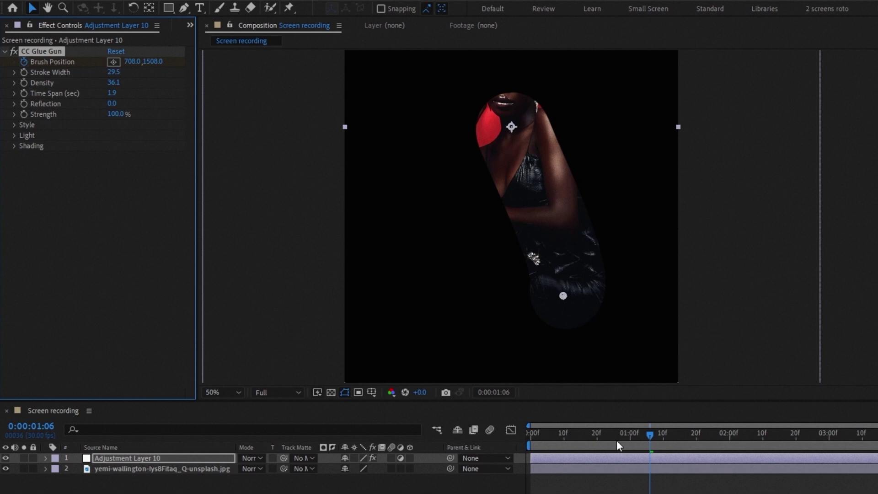
click(533, 438)
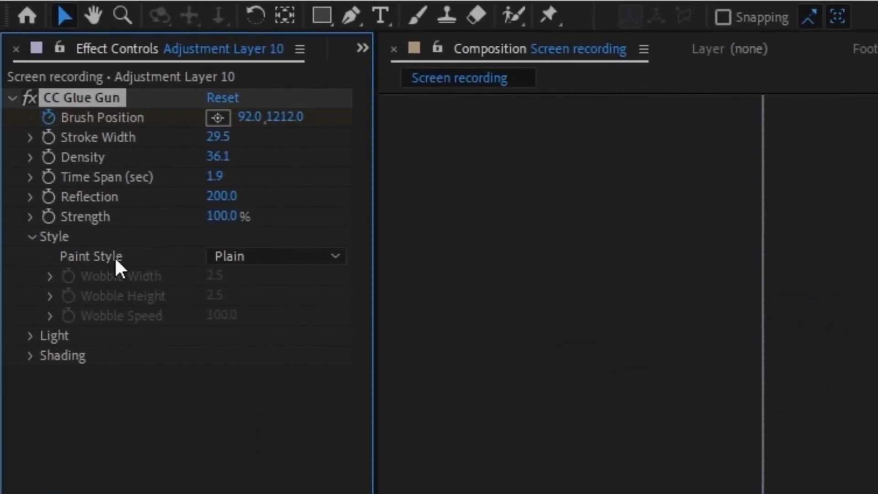
- Set the CC Glue Gun paint style to Wobbly
click(212, 256)
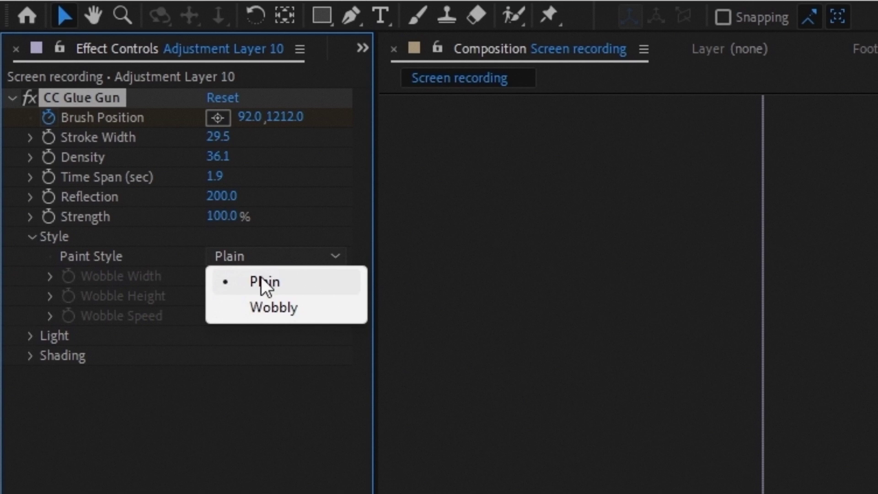
click(288, 308)
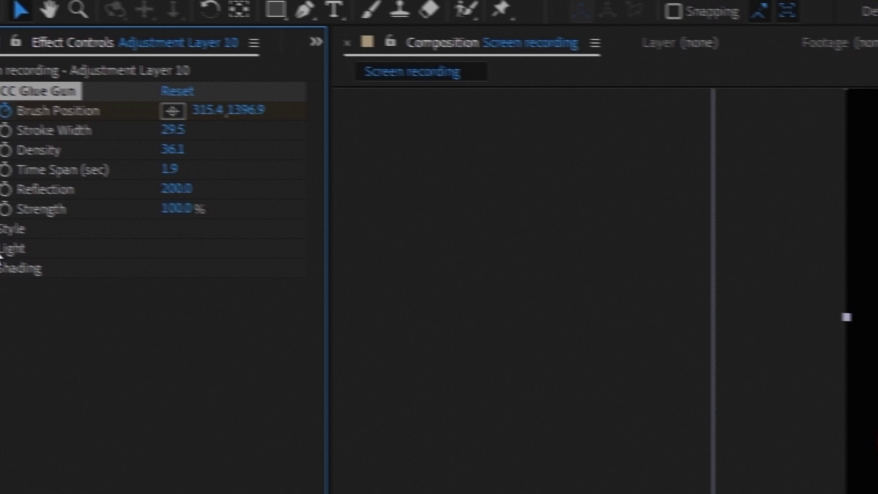
- Keep Effect Light as the light source, with intensity 331 and a bright green light color
click(33, 256)
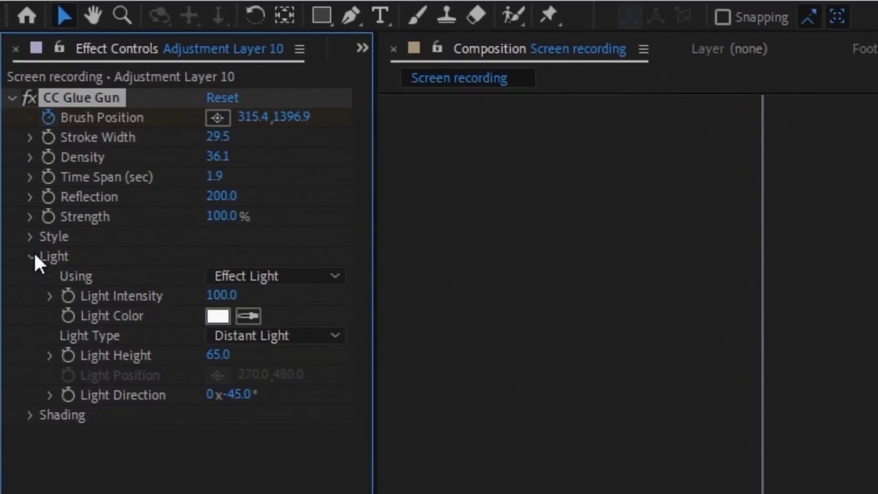
click(267, 276)
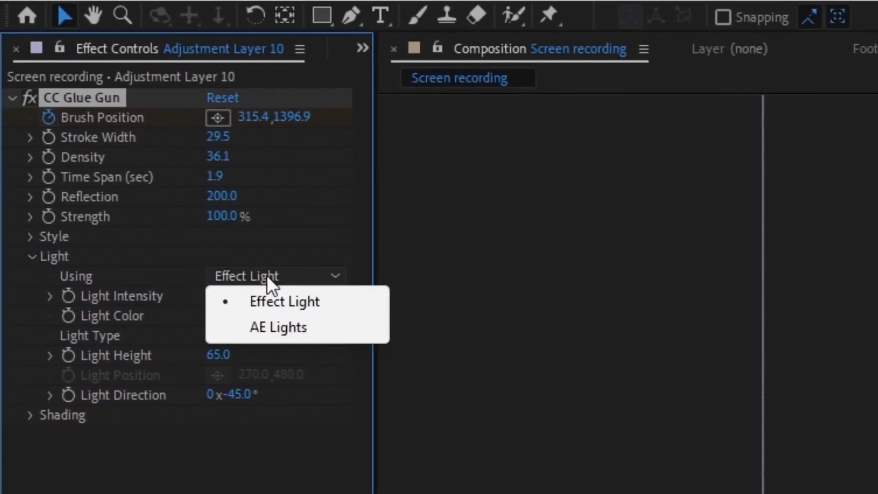
click(274, 305)
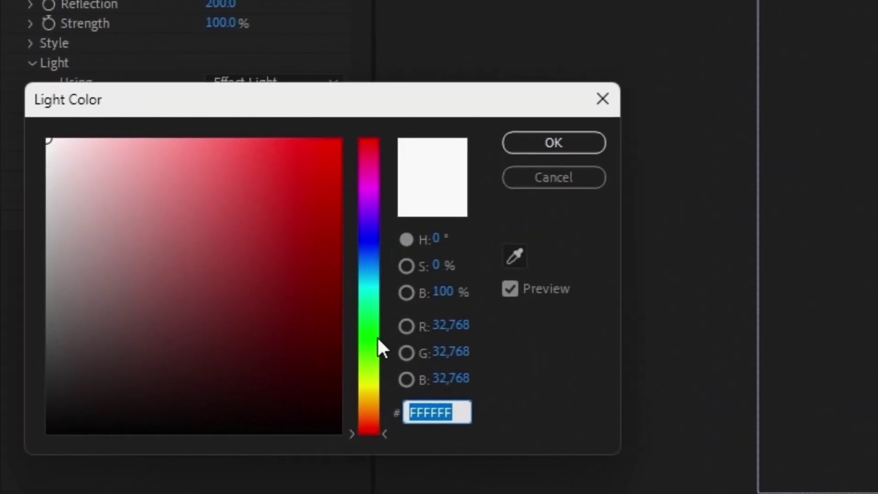
click(378, 347)
click(275, 248)
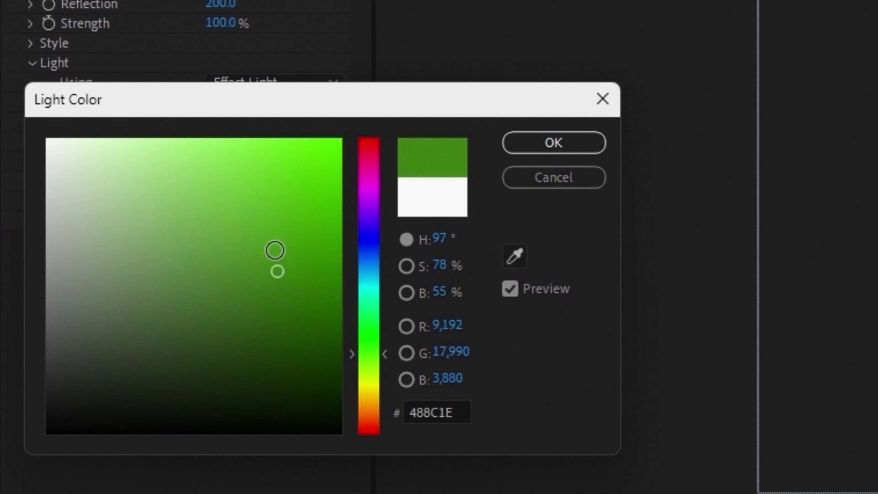
click(339, 155)
click(551, 189)
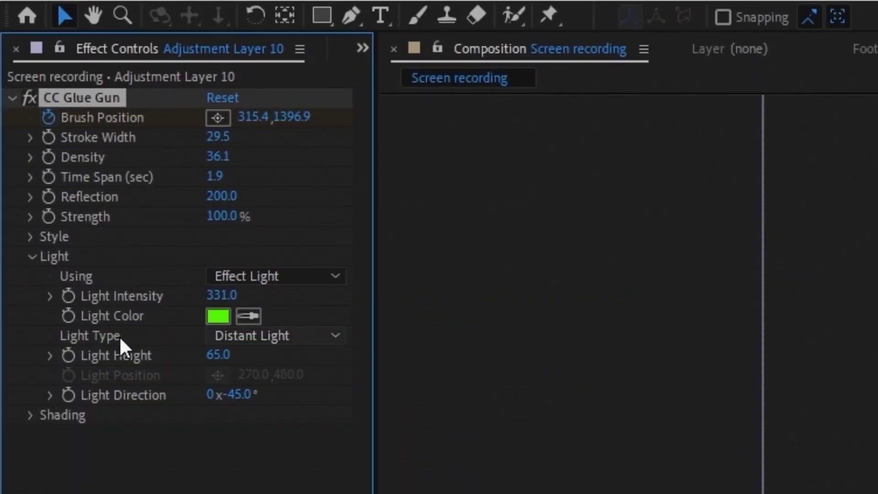
- Set the distant light's height to 66 and rotate its direction to 115°
click(246, 344)
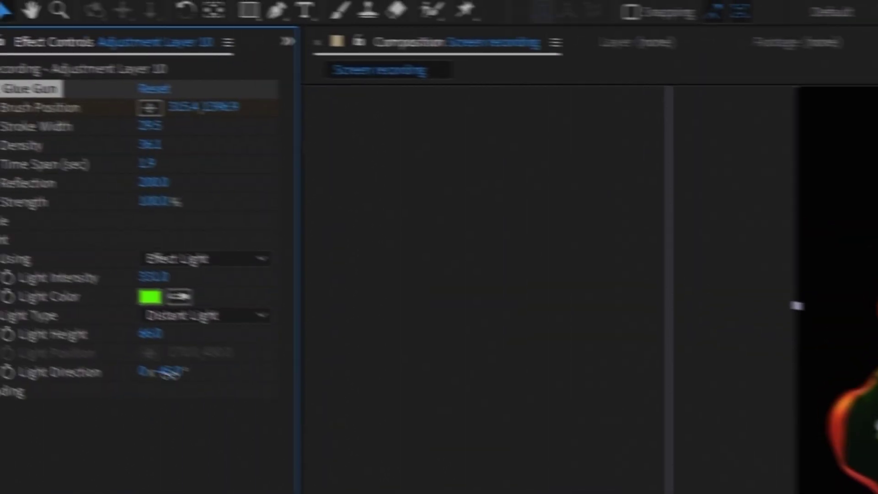
drag(171, 373, 288, 375)
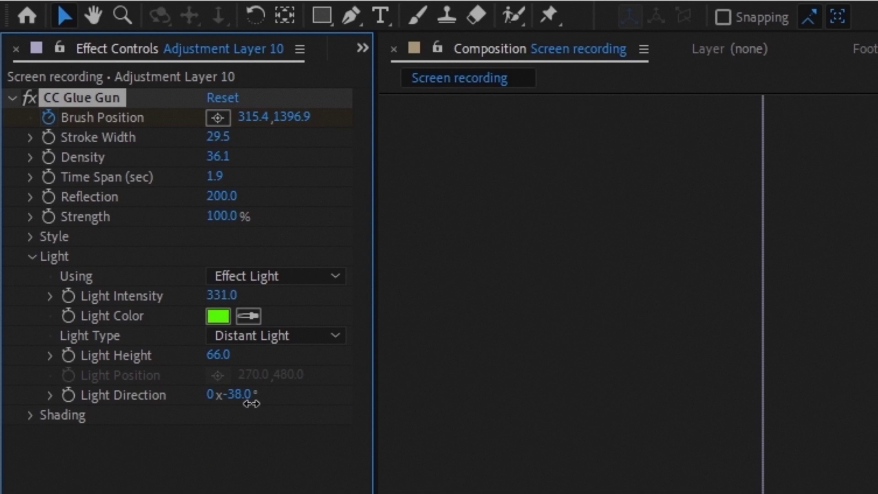
- Change the light type to Point Light and reposition the light over the subject at about 610, 1076
click(273, 335)
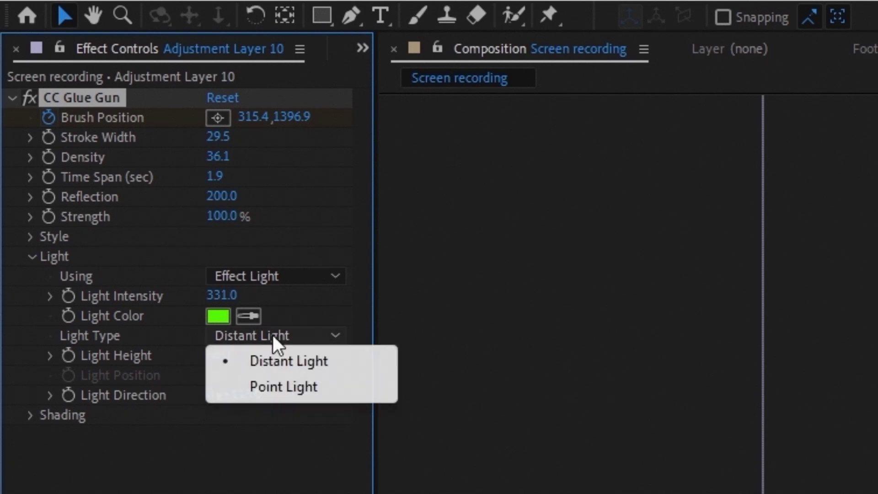
click(280, 376)
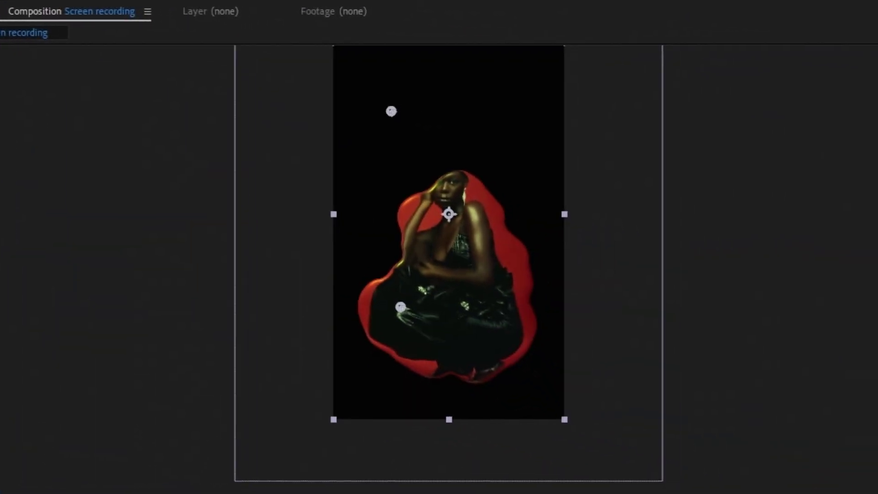
drag(389, 111, 377, 260)
drag(388, 323, 547, 328)
drag(557, 208, 463, 236)
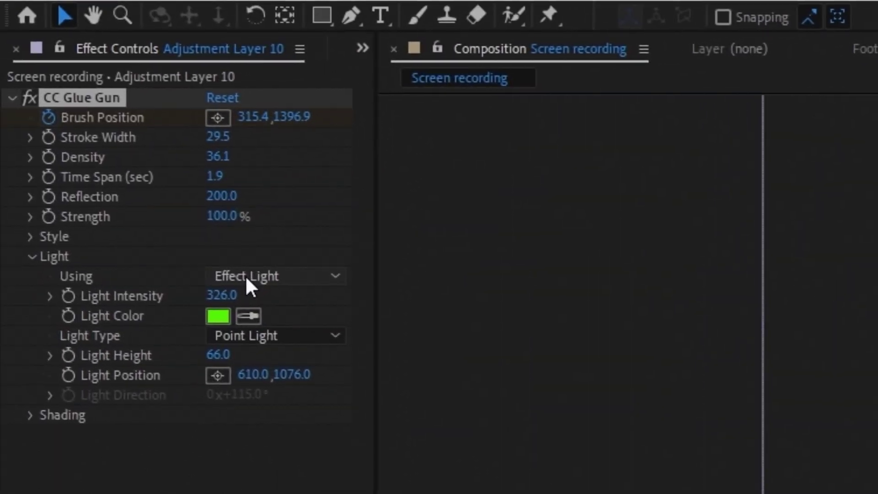
- Try AE Lights as the effect's light source and move the composition's light around the subject
click(245, 275)
click(302, 331)
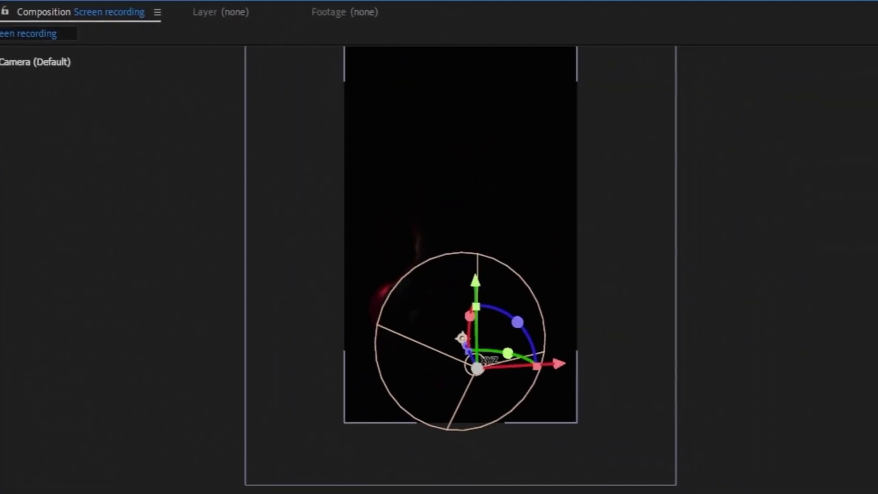
drag(559, 364, 666, 355)
drag(579, 316, 597, 289)
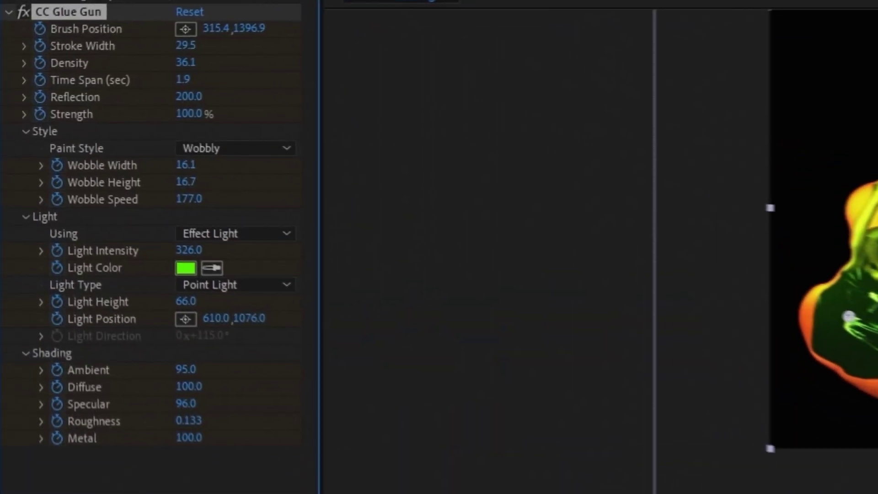
- Turn off keyframing for the CC Glue Gun properties and reset the effect to its default values
click(44, 17)
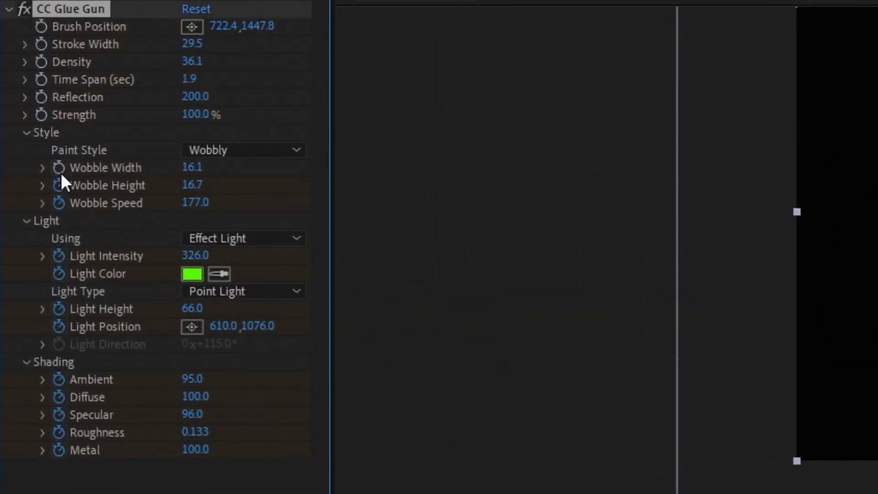
click(205, 11)
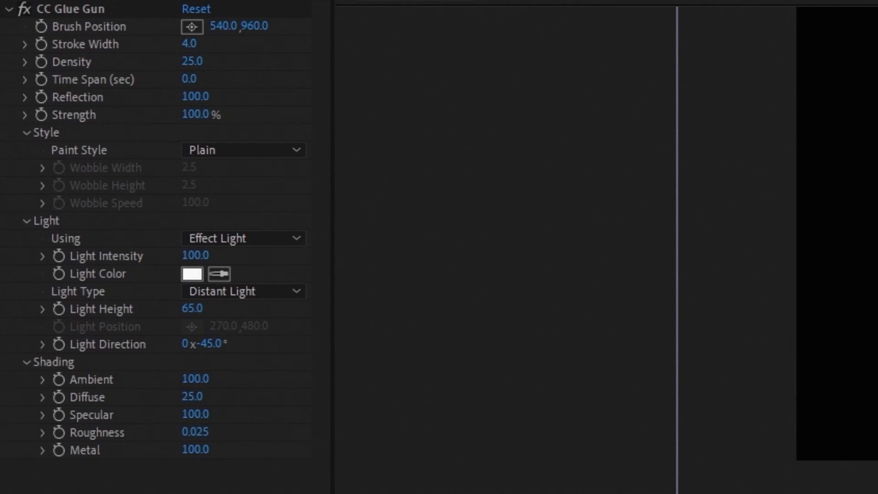
- Add a null object to the composition and expand the CC Glue Gun properties of Adjustment Layer 10
key(ctrl+alt+shift+y)
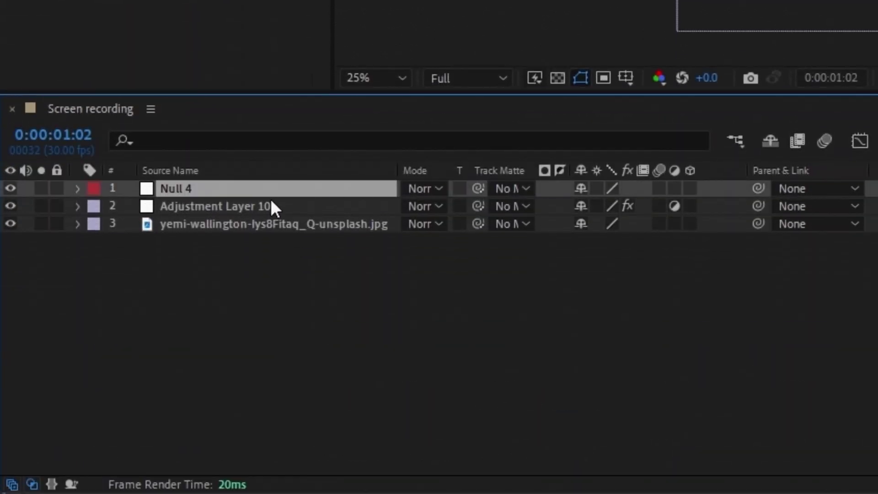
click(271, 202)
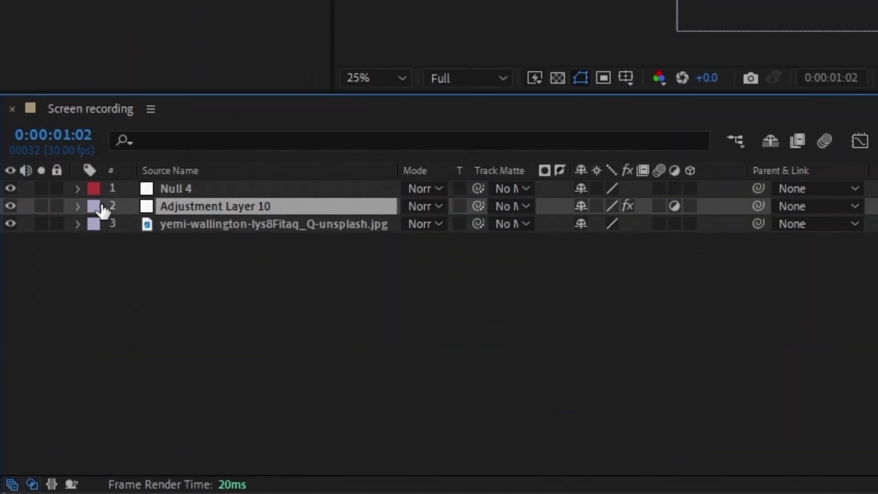
click(77, 206)
click(95, 225)
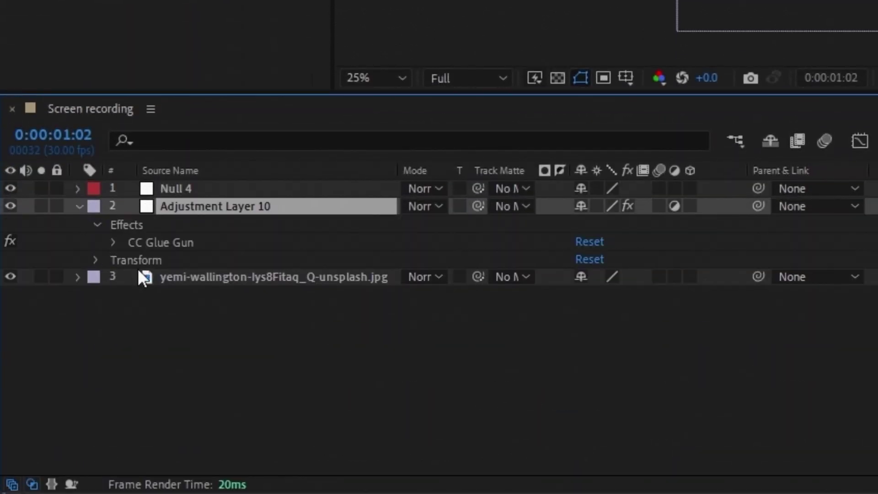
click(113, 244)
- Link CC Glue Gun's Brush Position to the null's Position and move the null to test the link
click(201, 188)
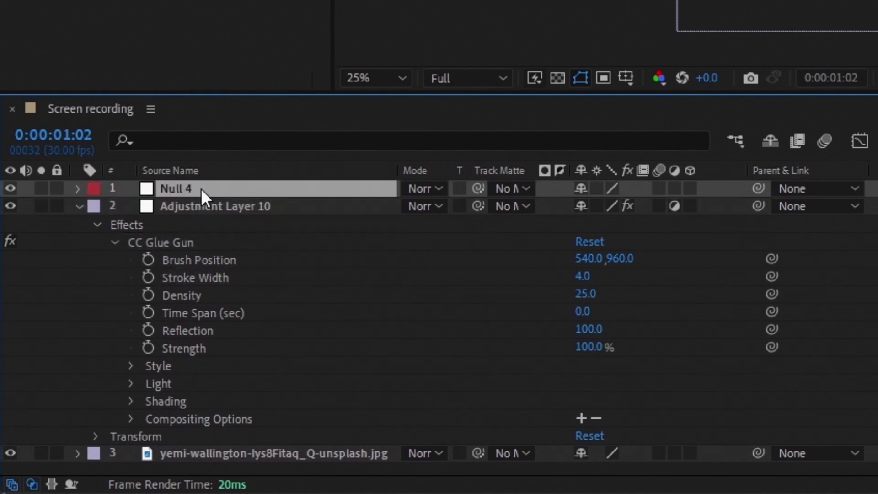
key(p)
click(259, 266)
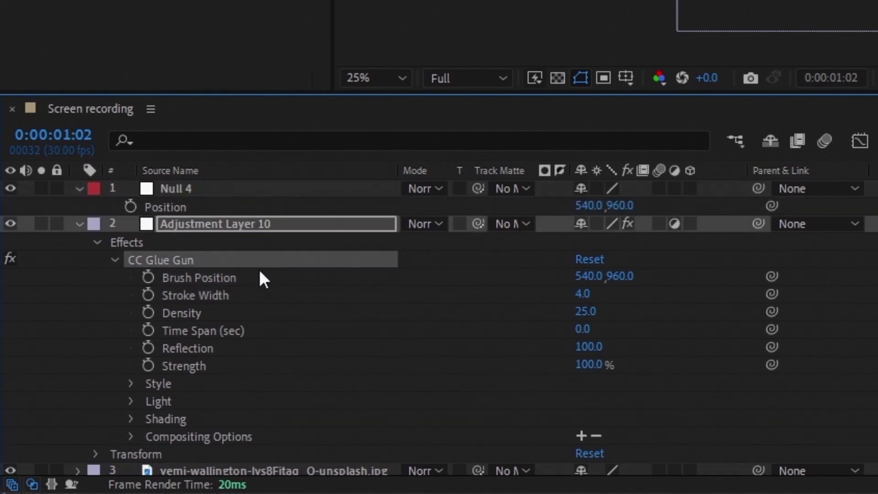
click(259, 276)
mouse_move(771, 275)
mouse_down()
mouse_move(551, 270)
mouse_move(274, 219)
mouse_move(267, 207)
mouse_up()
click(145, 339)
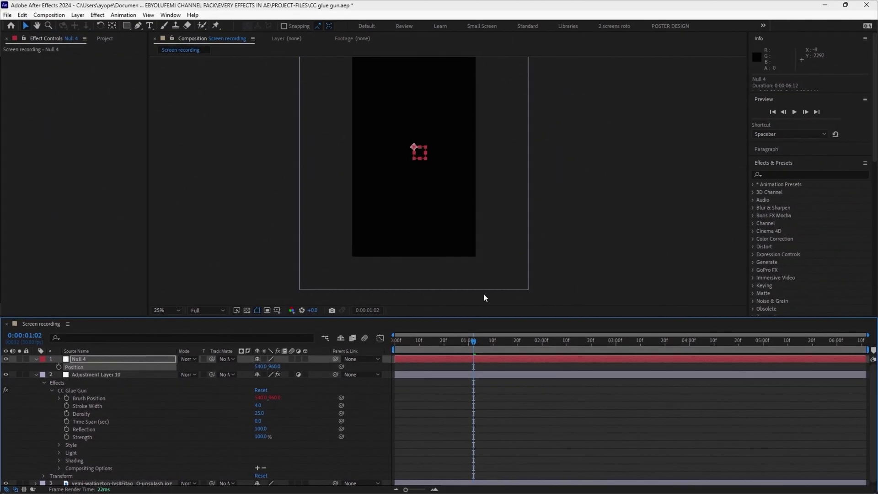
drag(415, 152, 383, 174)
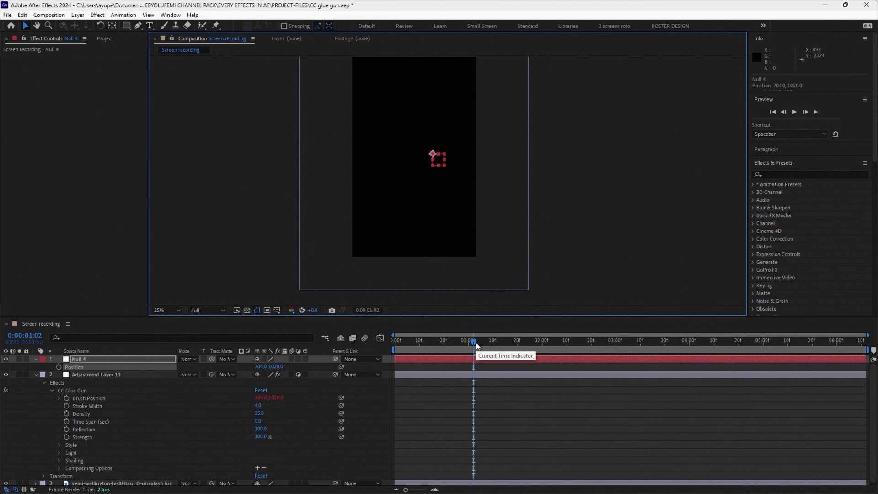
- Keyframe the null zigzagging down from above the frame, through 936, 404, then 80, 1012 at 0:00:01:23 and 784, 1796 at 0:00:02:28
drag(475, 345, 463, 346)
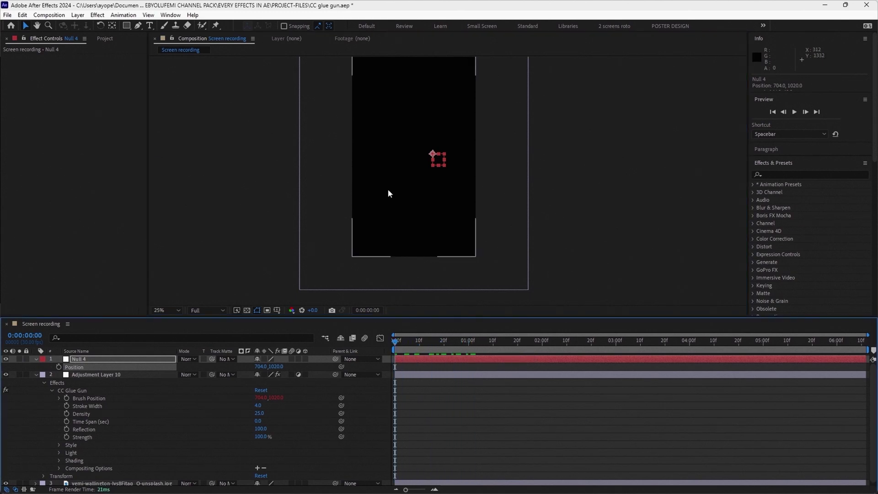
scroll(447, 179, down, 1)
drag(440, 168, 424, 161)
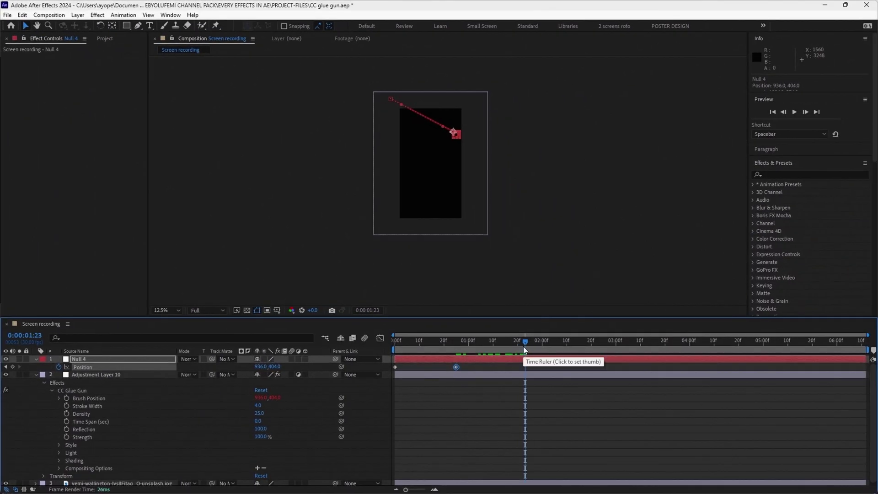
drag(453, 132, 431, 174)
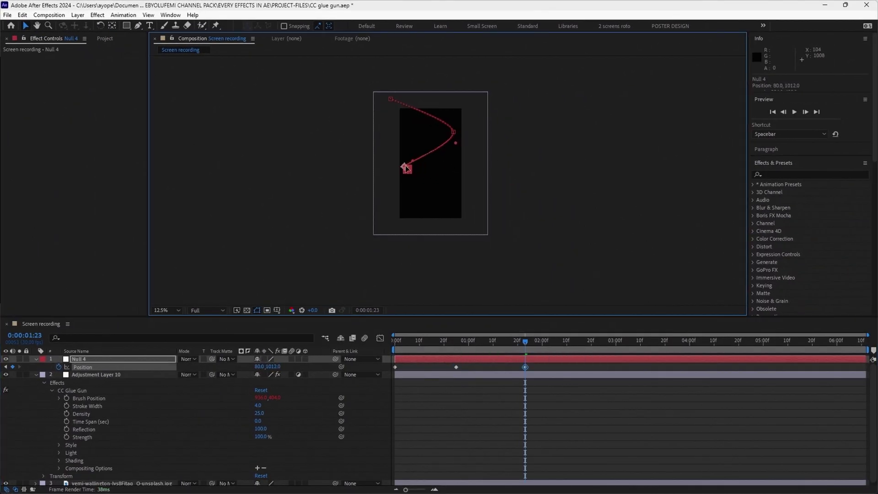
click(536, 345)
drag(405, 170, 446, 213)
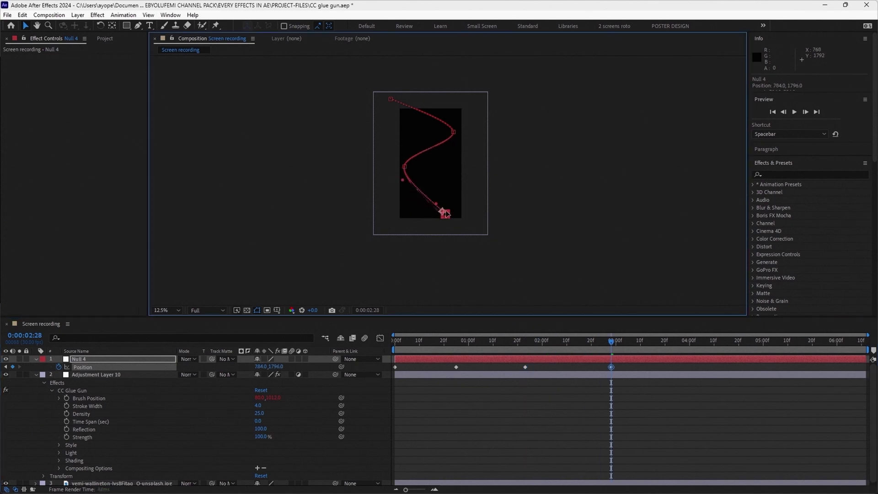
- Extend the null's path with keyframes beyond the frame's upper-left and lower-right corners, placing the last keyframe near the composition's end
drag(423, 133, 378, 95)
drag(699, 342, 827, 349)
drag(378, 97, 484, 256)
drag(827, 367, 859, 367)
- Reshape the null's motion path so its curves swing wide outside the frame, and preview the animation
scroll(473, 201, up, 1)
click(500, 239)
drag(490, 217, 525, 205)
drag(361, 153, 336, 167)
drag(330, 140, 326, 135)
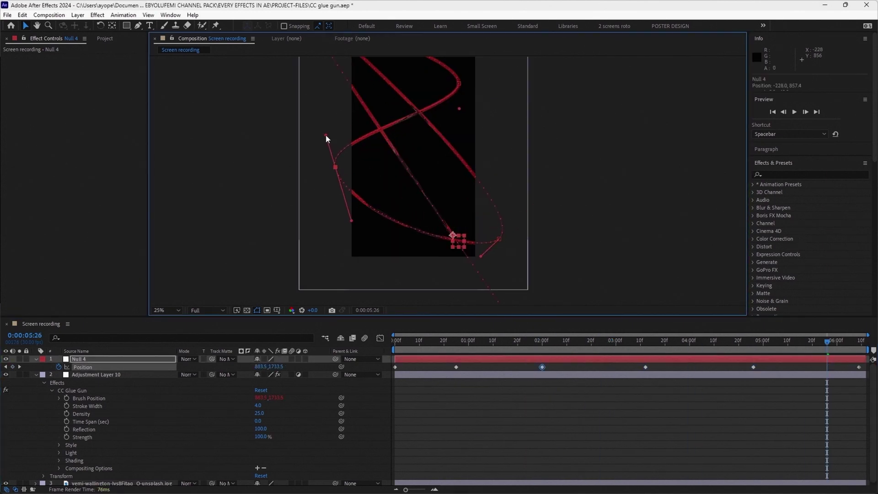
drag(393, 114, 429, 204)
click(342, 103)
drag(495, 175, 523, 171)
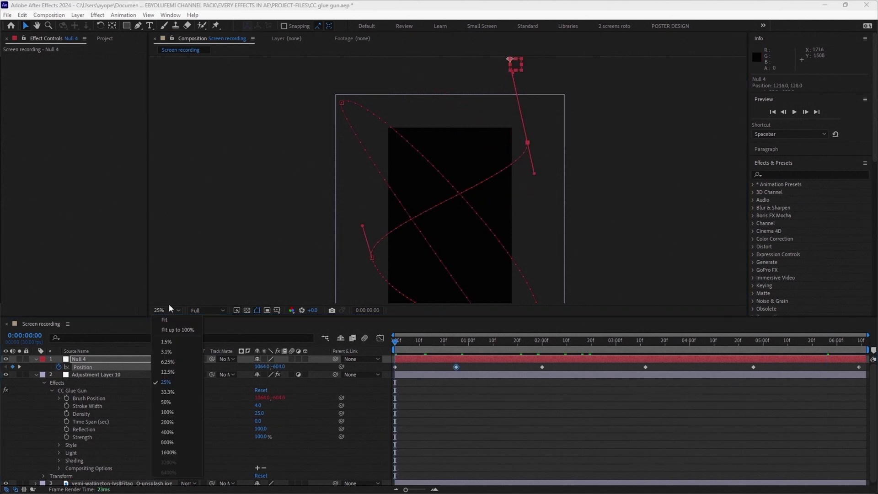
key(space)
key(space)
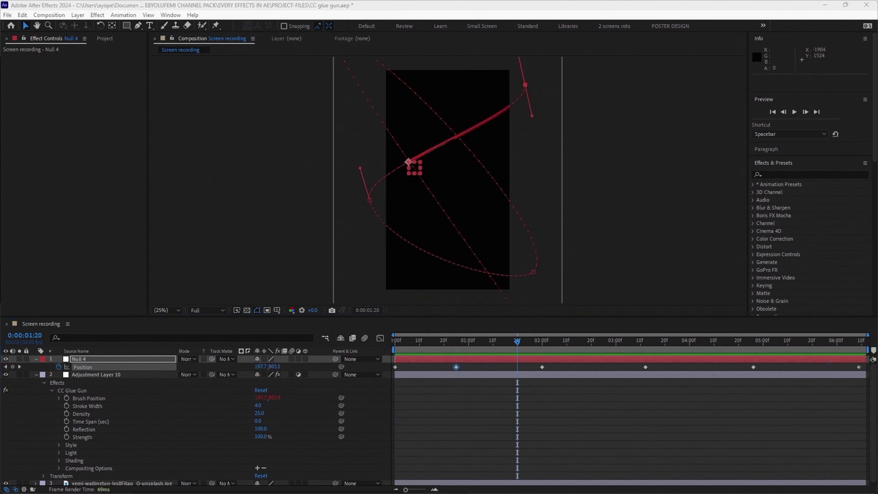
- Set CC Glue Gun's Stroke Width to 21, Time Span to 0.7, Reflection to 50 and Strength to 72%
click(471, 375)
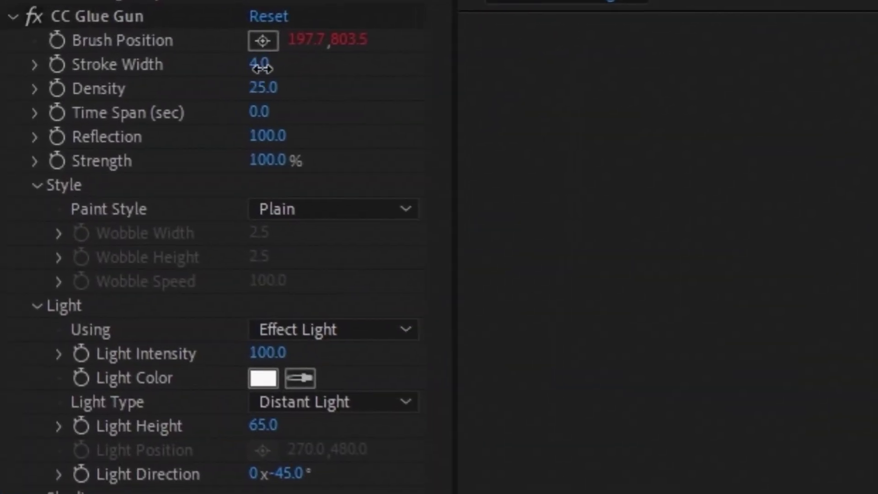
click(84, 74)
text(21)
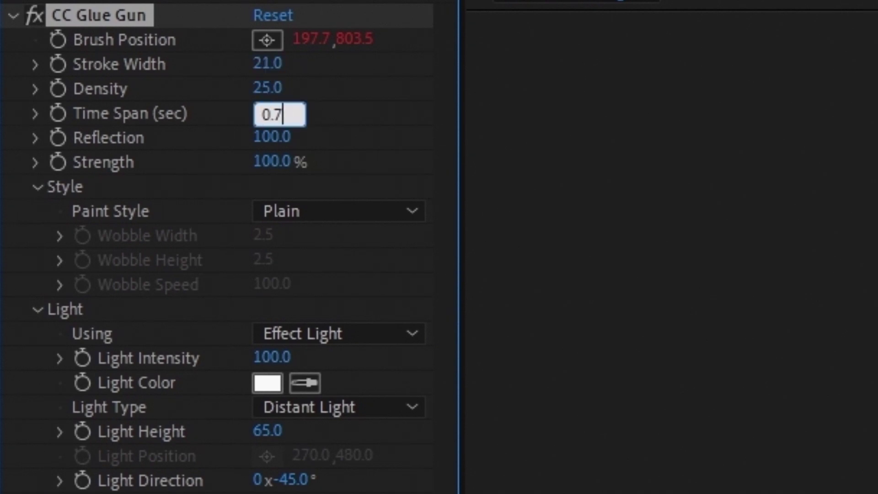
click(264, 147)
text(50)
key(Return)
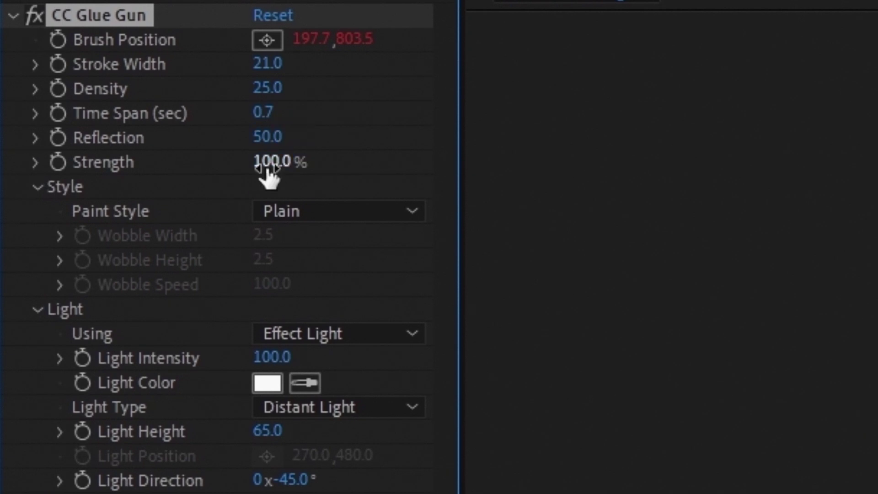
text(72)
key(Return)
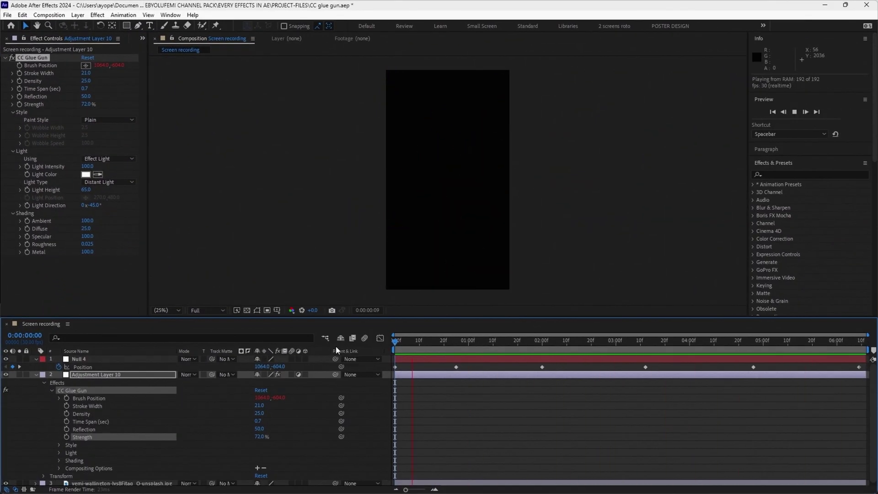
- Check the glue stroke's Time Span in playback and set CC Composite's Transfer Mode to Behind
key(space)
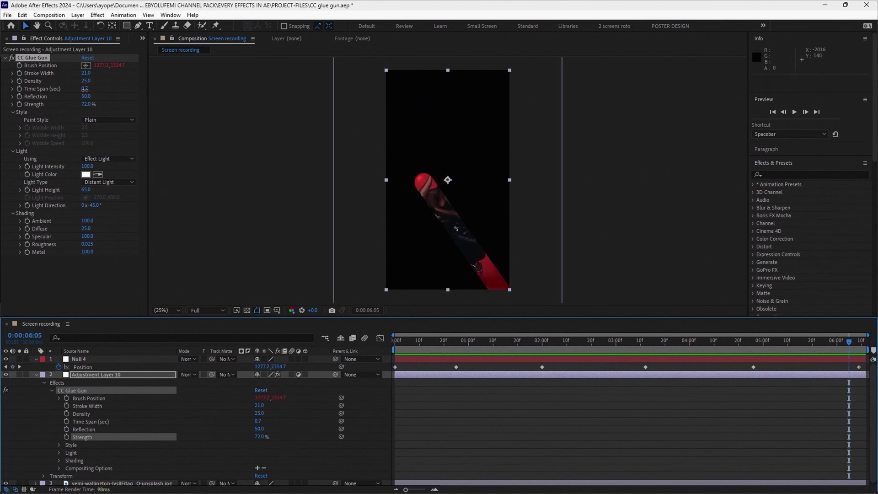
drag(83, 89, 83, 90)
key(space)
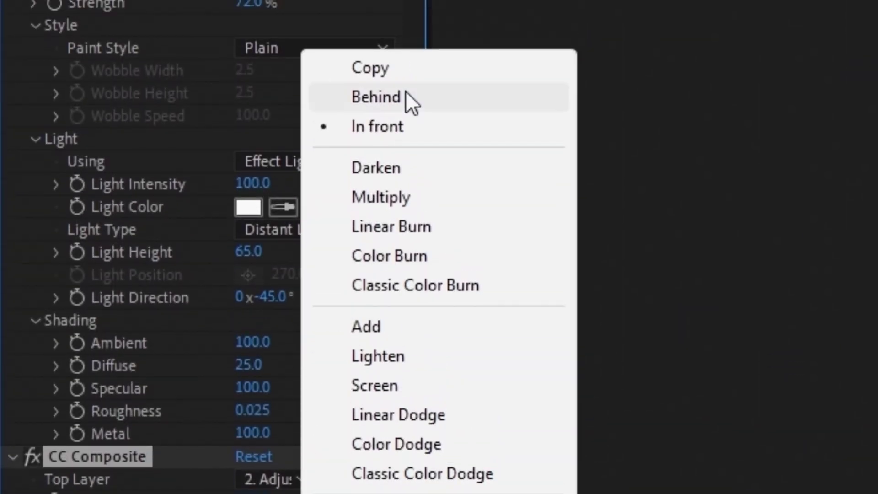
click(405, 93)
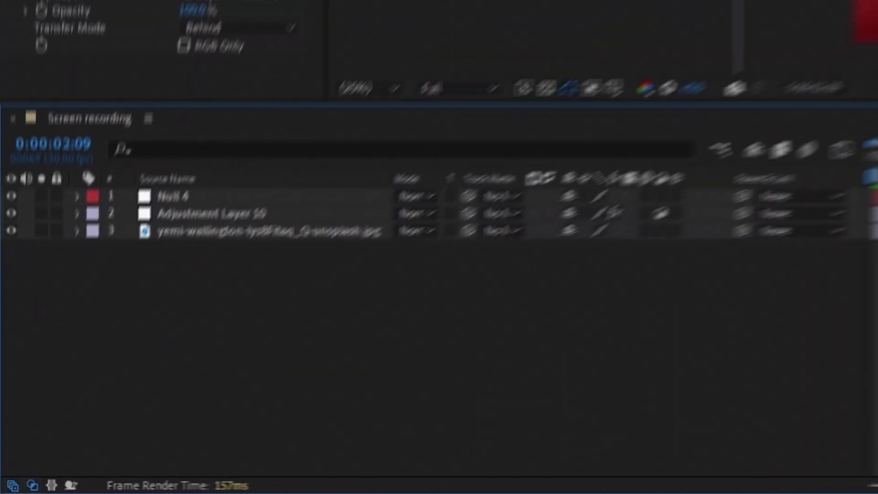
- Duplicate the photo layer and rename the copy Roto
key(ctrl+d)
key(Return)
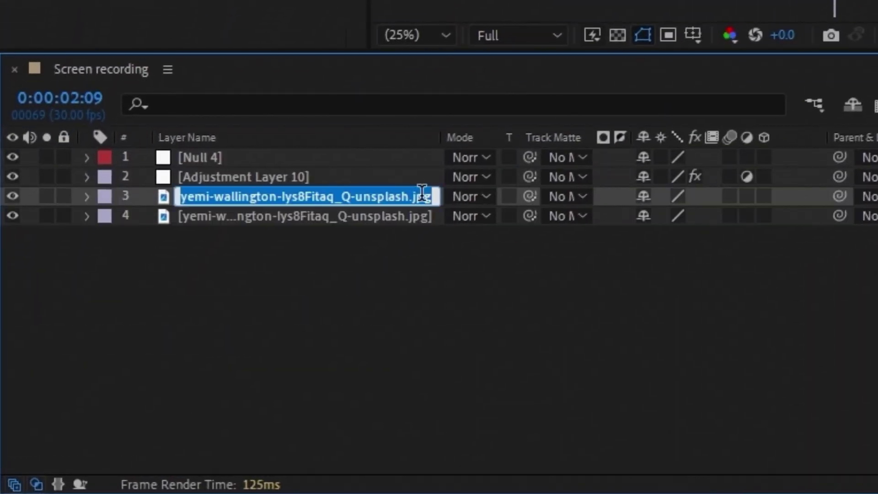
text(Roto)
key(Return)
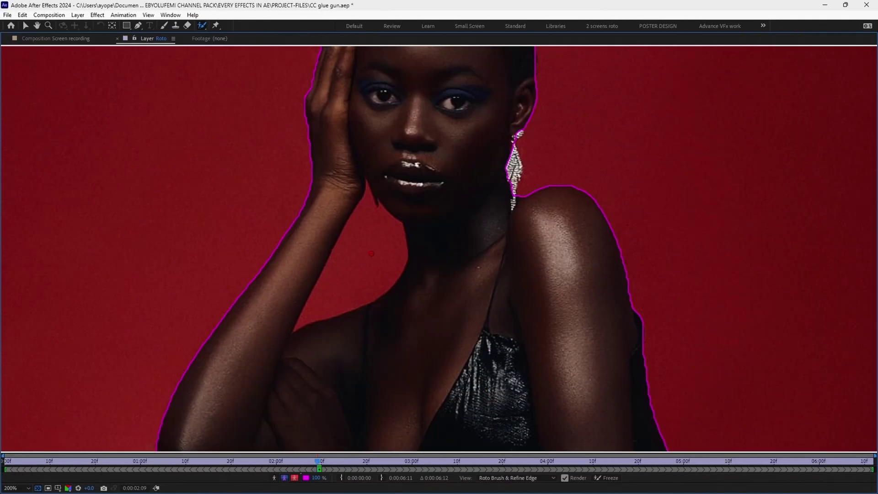
- Cut the woman out of the background with Roto Brush, refining the selection around her head, hand, dress and shoes
drag(514, 141, 513, 217)
scroll(405, 249, down, 1)
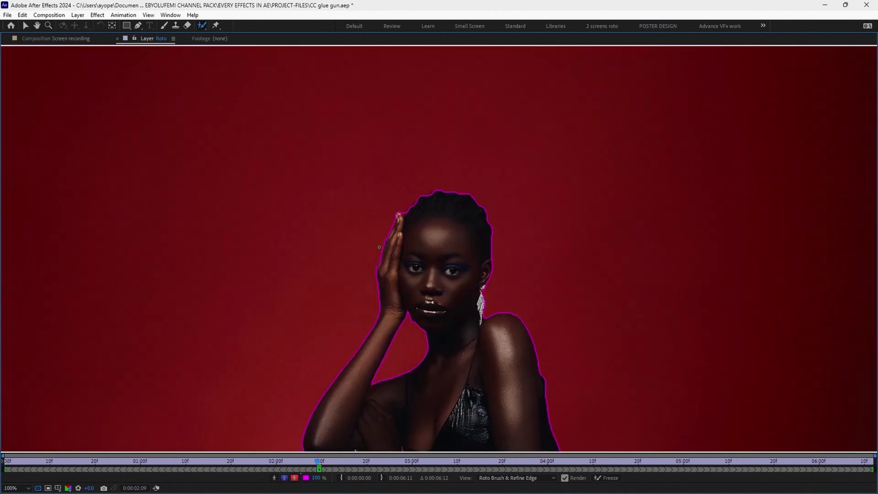
drag(411, 425, 402, 91)
drag(387, 317, 361, 308)
drag(436, 309, 469, 315)
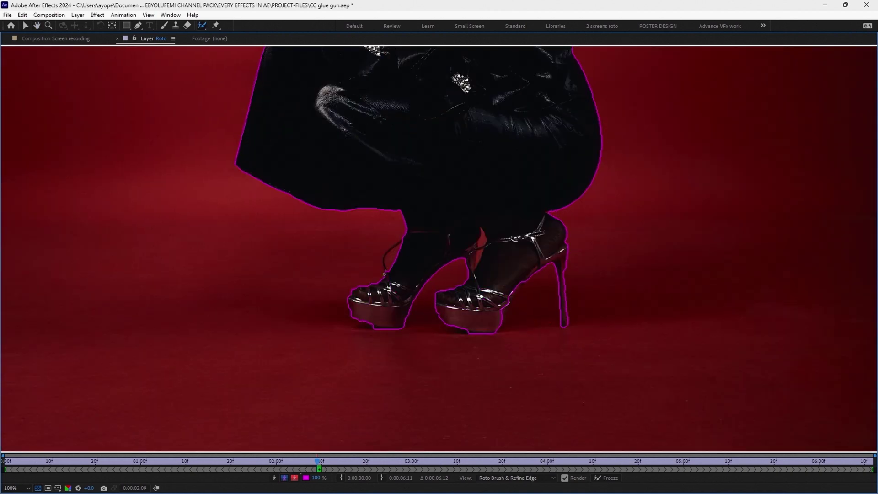
scroll(496, 318, down, 3)
key(grave)
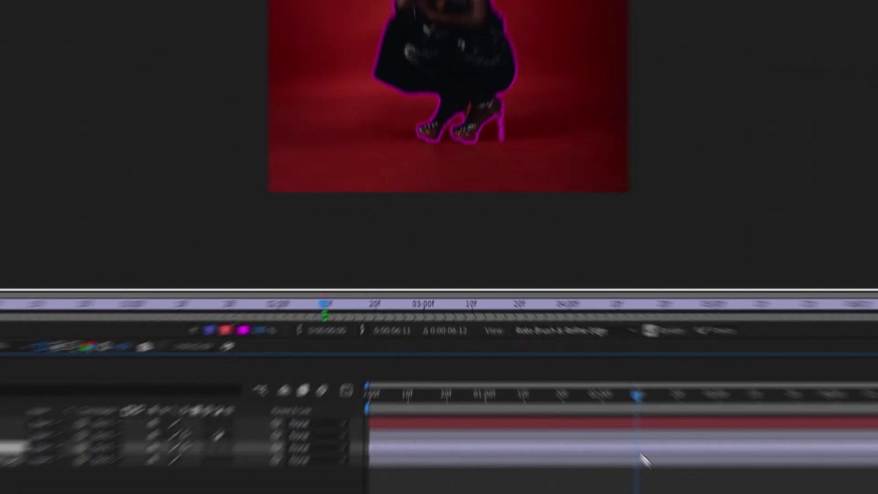
- Pre-compose the Roto layer as Roto Comp 2, moving all attributes into the new composition
key(ctrl+shift+c)
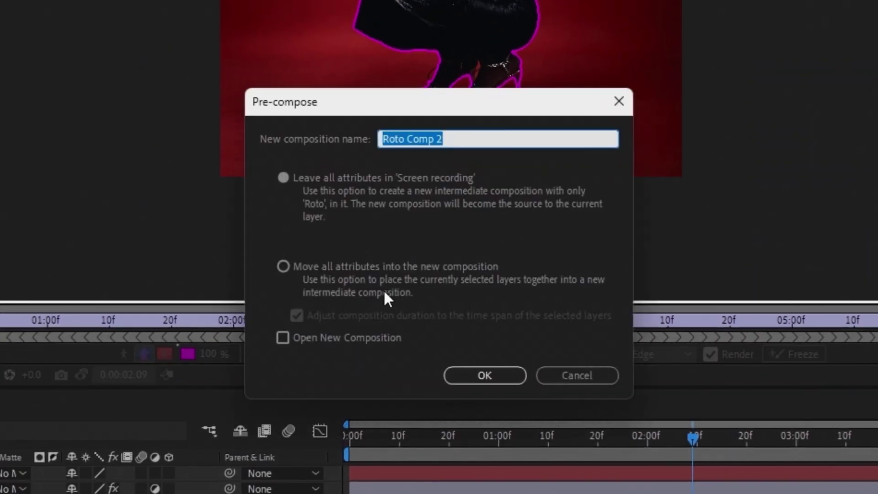
click(361, 266)
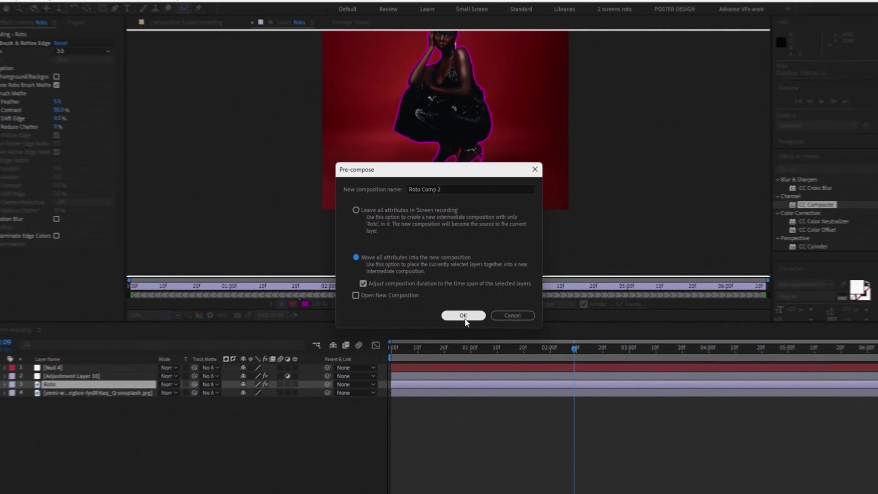
click(480, 378)
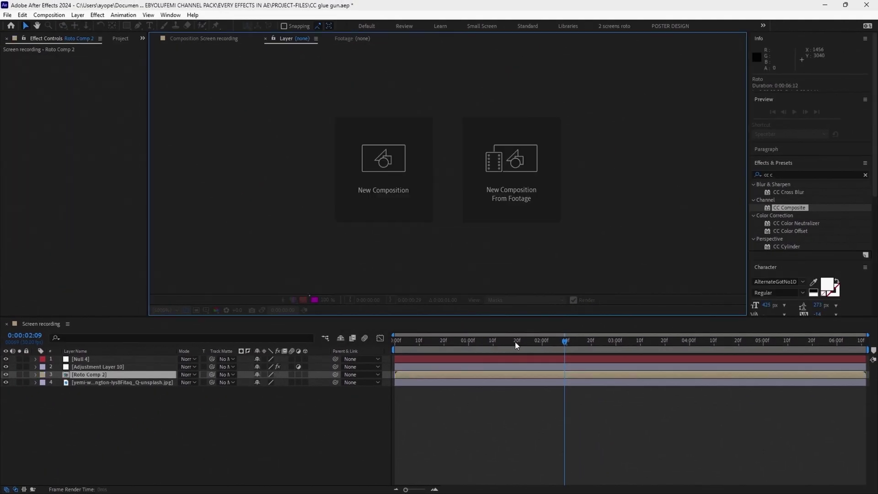
- Freeze the Roto Comp 2 layer at the current frame and place it directly above Adjustment Layer 10
right_click(570, 361)
mouse_move(610, 153)
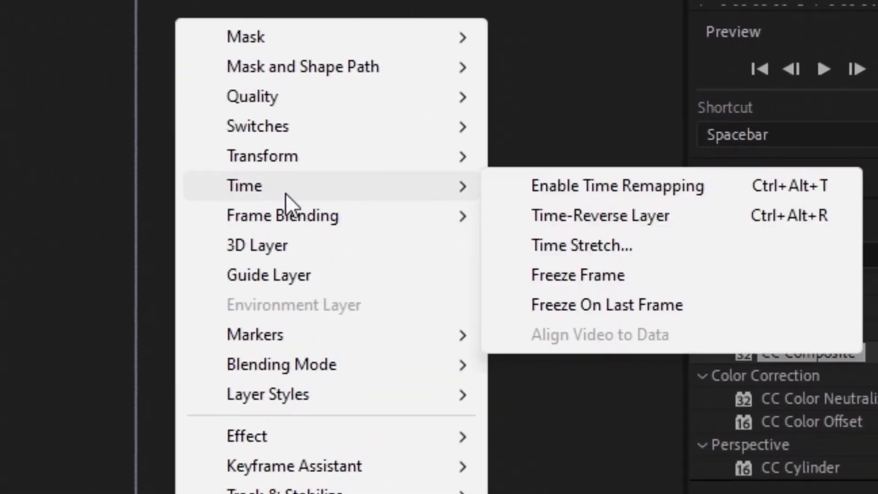
click(525, 276)
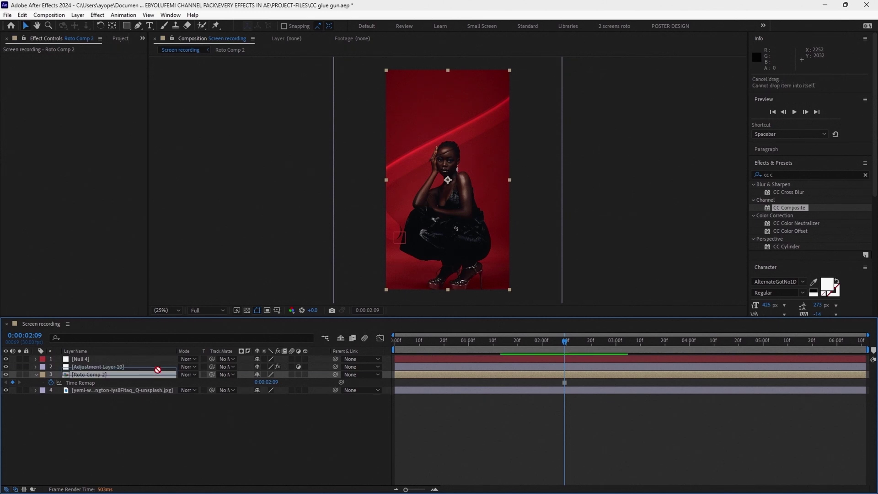
drag(158, 370, 157, 364)
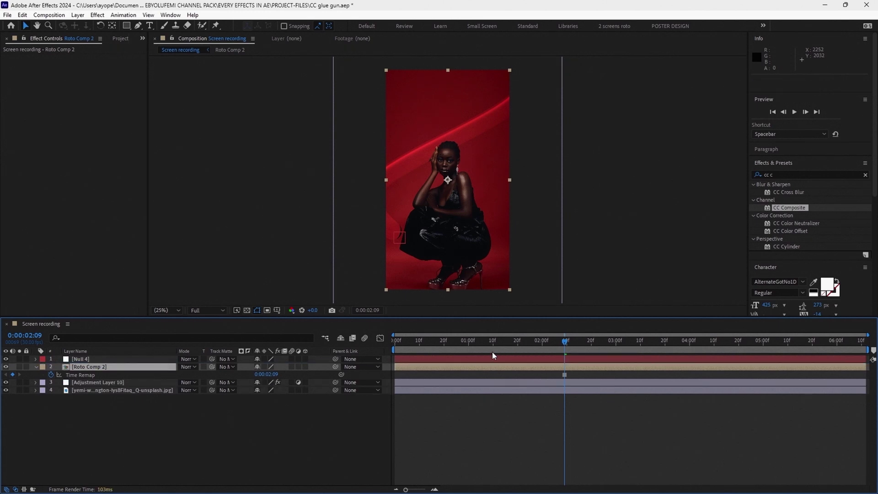
- Animate Roto Comp 2's opacity from 0% at 0:00:02:12 to 100% at about 0:00:03:03, and preview the fade from the start
key(space)
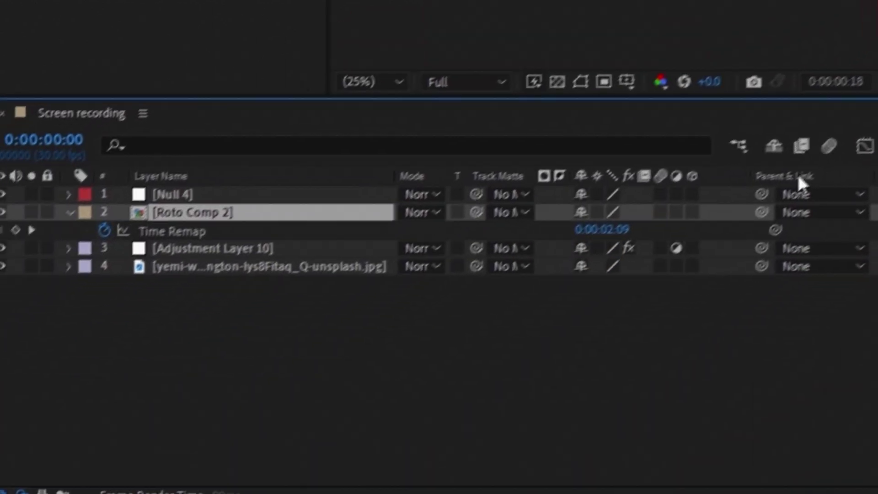
key(t)
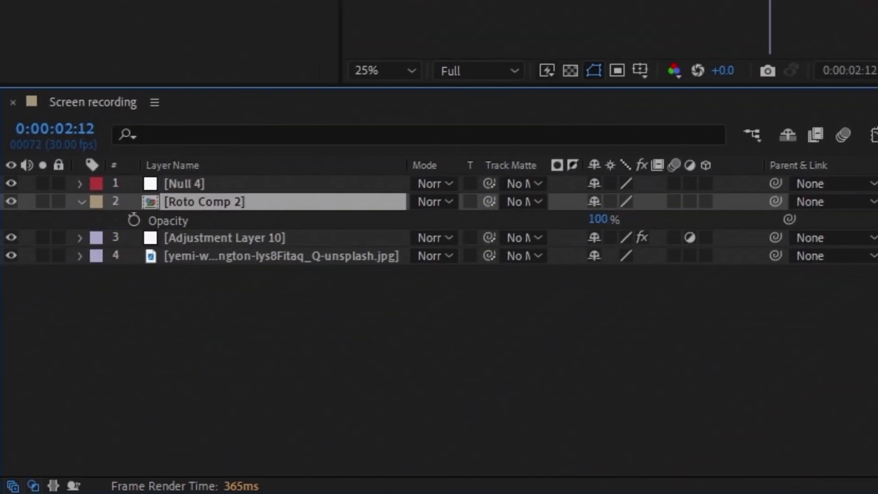
click(134, 227)
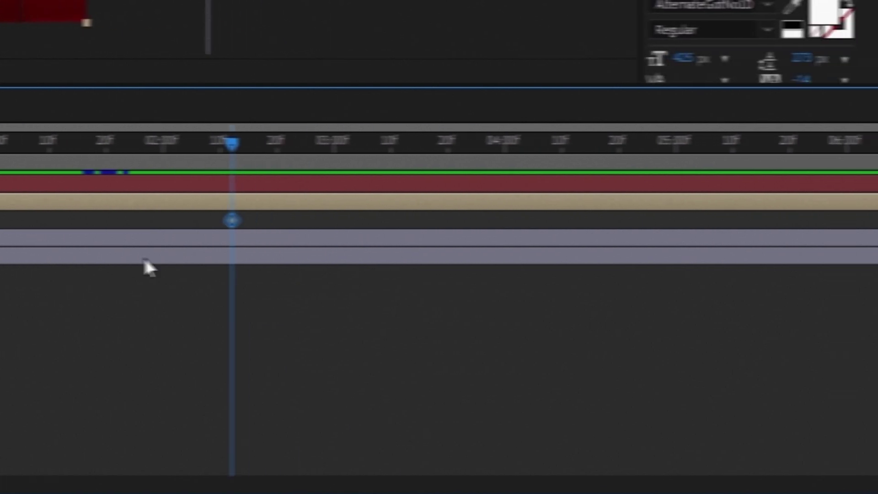
drag(172, 143, 292, 147)
key(Return)
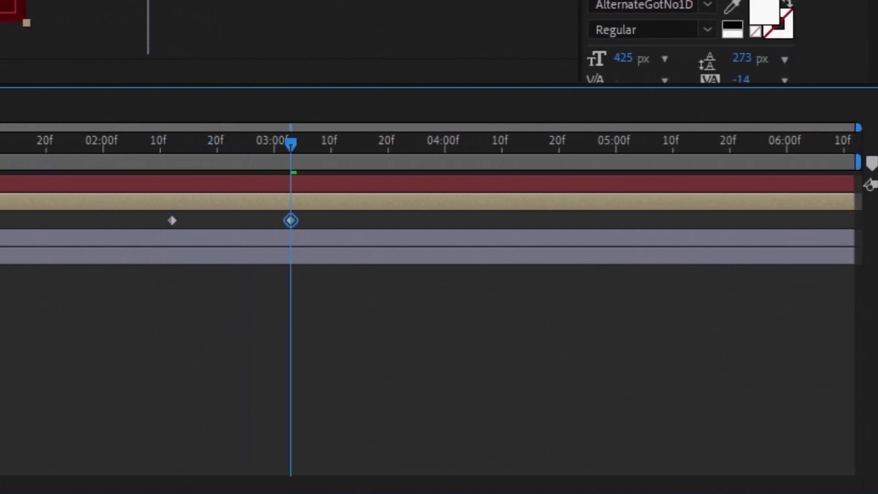
drag(231, 146, 26, 151)
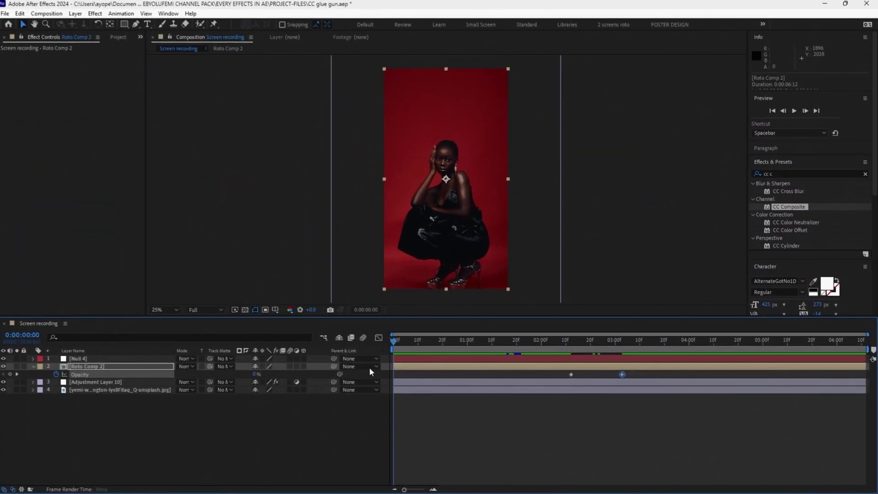
key(space)
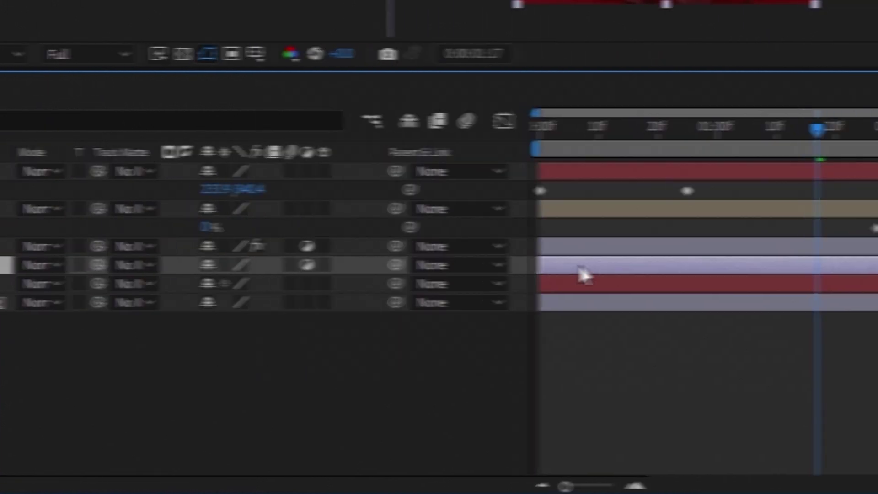
- Rename the adjustment layer above the NEW POST text Camera movement and place it at the top of the layer stack
key(Return)
text(Camera movement)
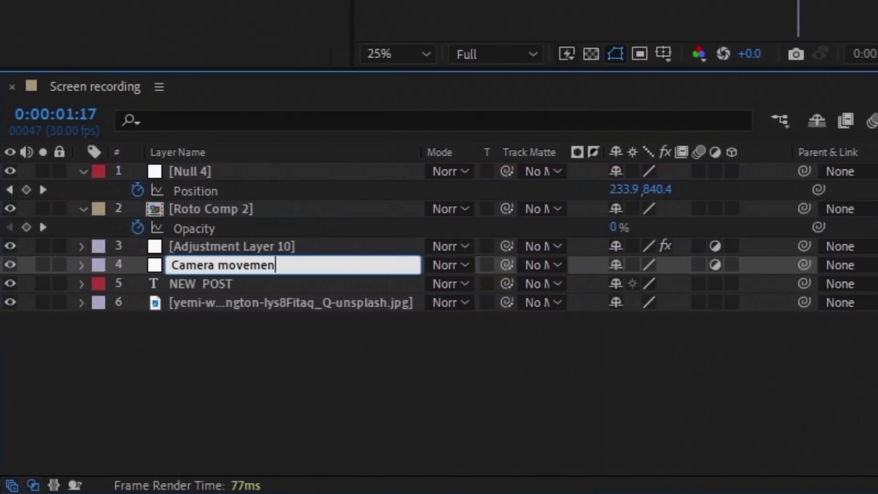
key(Return)
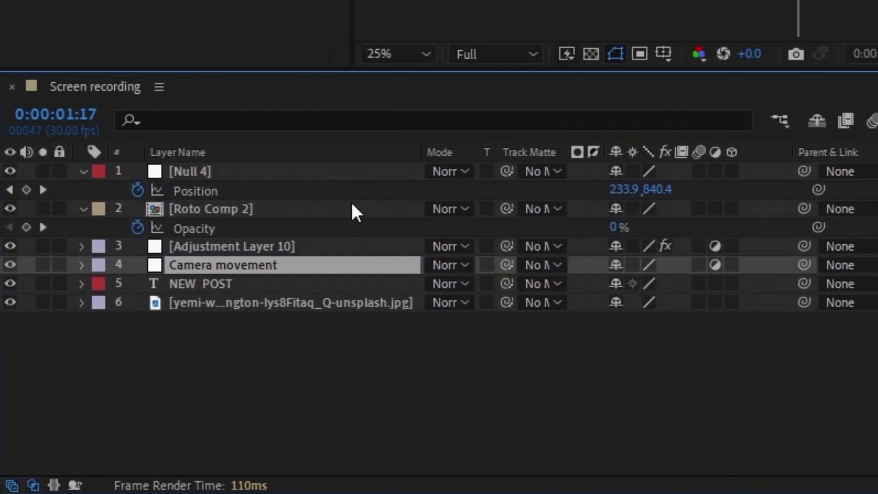
drag(283, 278, 283, 169)
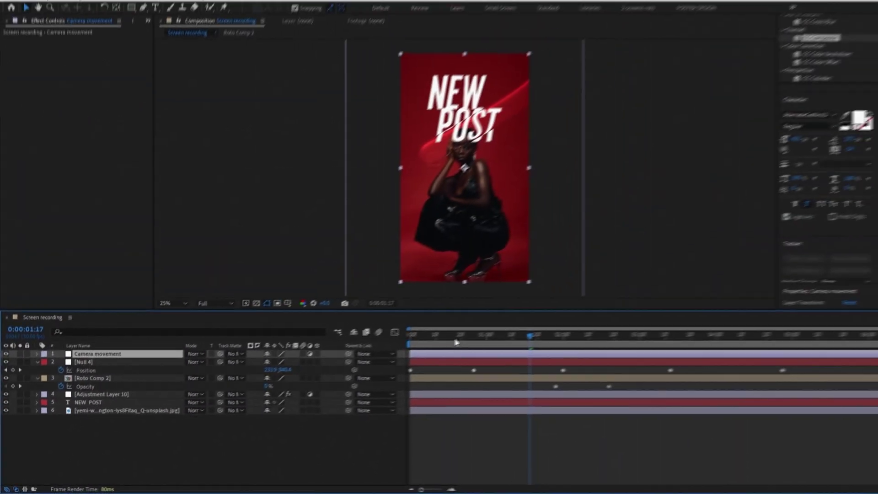
- Search the effects for "trans" and apply the Distort Transform effect to the Camera movement layer
drag(725, 249, 613, 265)
drag(873, 164, 874, 86)
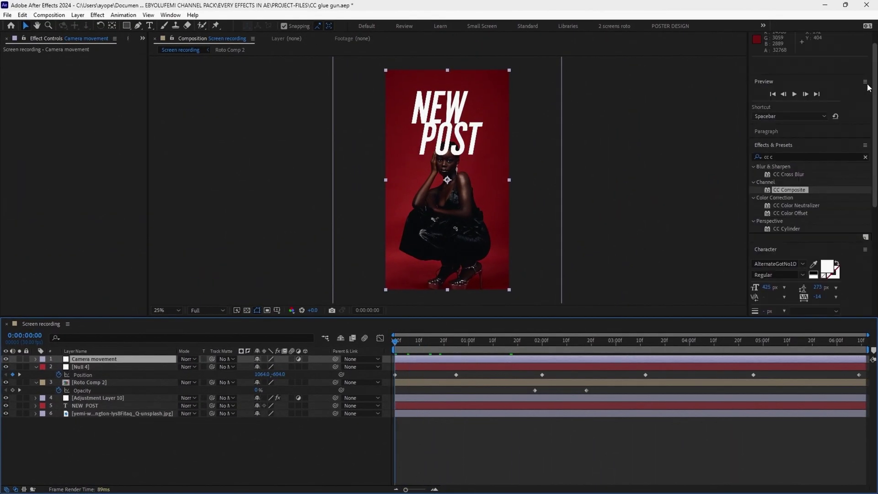
click(788, 157)
text(trans)
drag(793, 251, 155, 361)
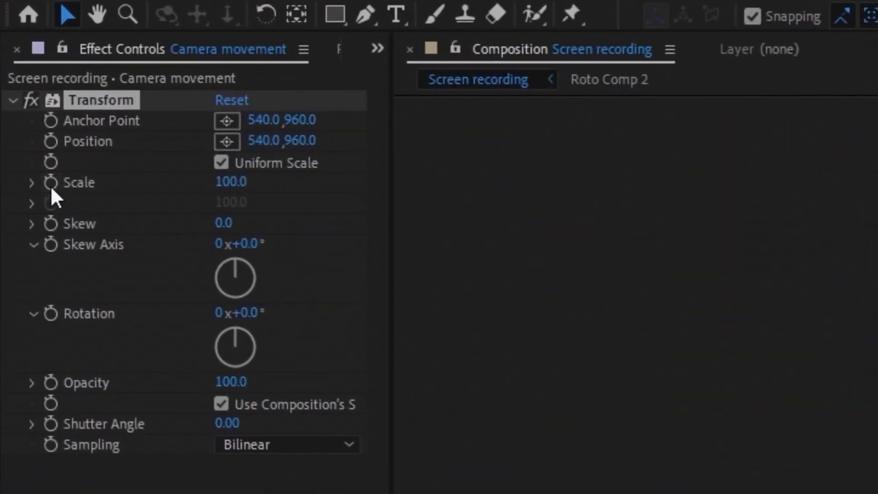
- Keyframe the Transform effect's Scale from 145 at the start of the composition to 100 at 0:00:06:11
click(20, 89)
drag(277, 178, 279, 178)
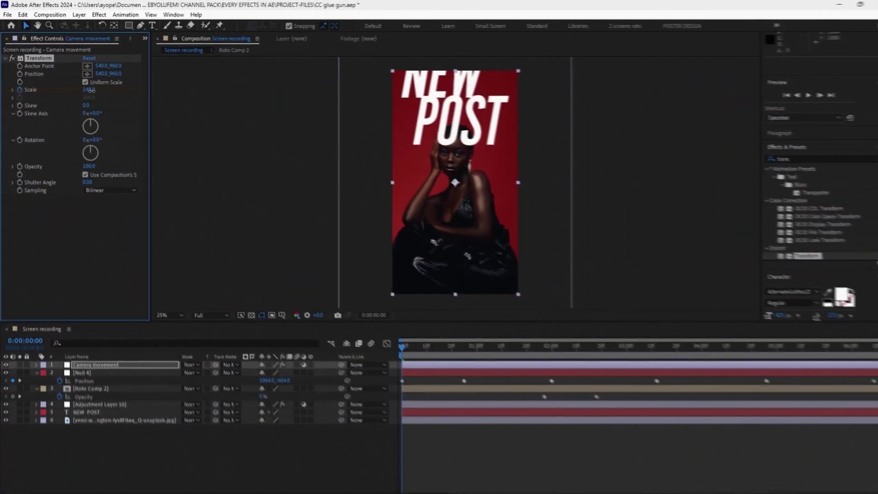
click(360, 372)
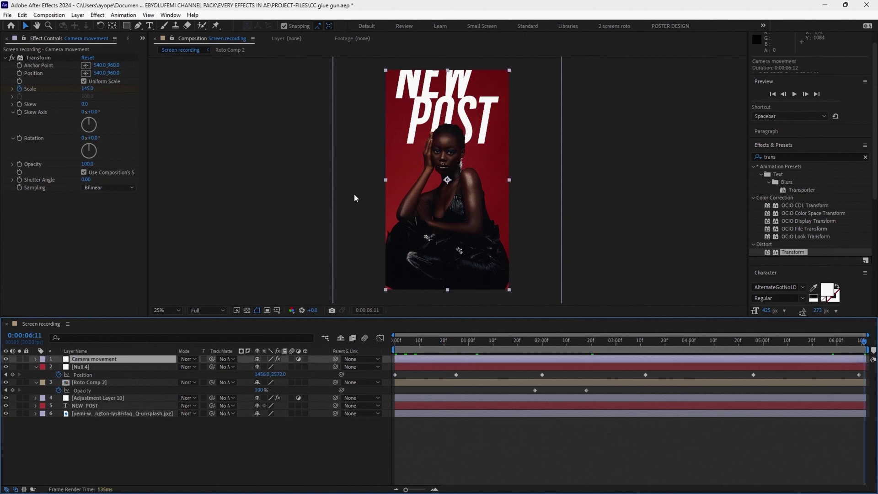
click(87, 88)
text(100)
key(Return)
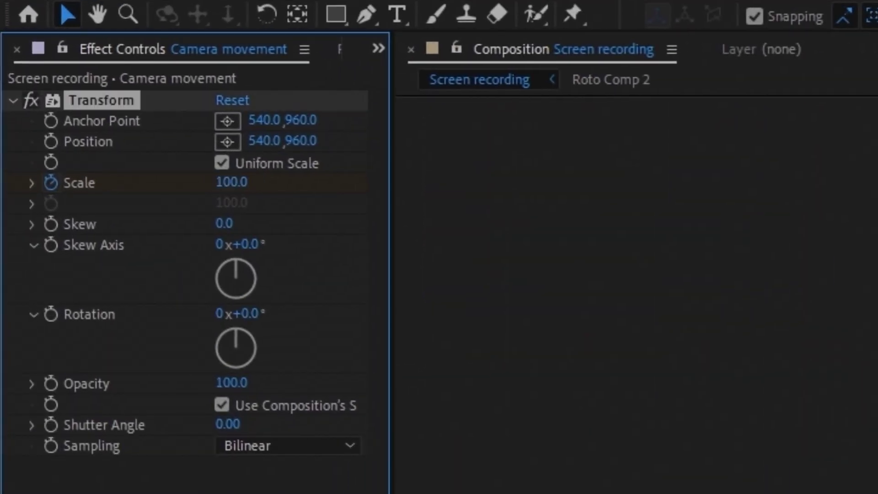